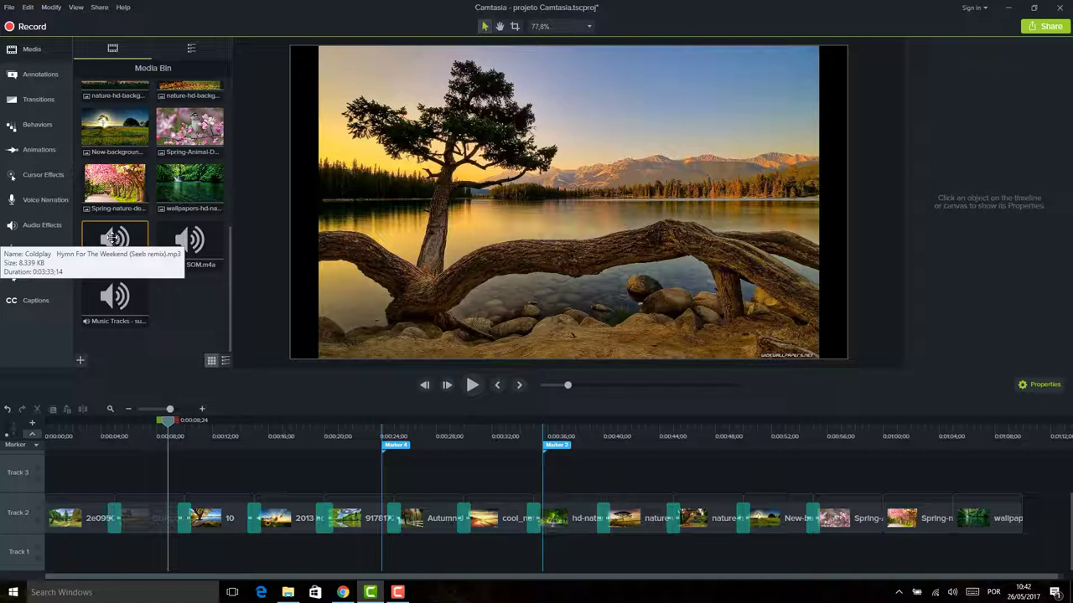
# Add the Coldplay song to the start of Track 1 and preview the slideshow with it from the beginning
pyautogui.moveTo(112, 241); pyautogui.dragTo(20, 563)
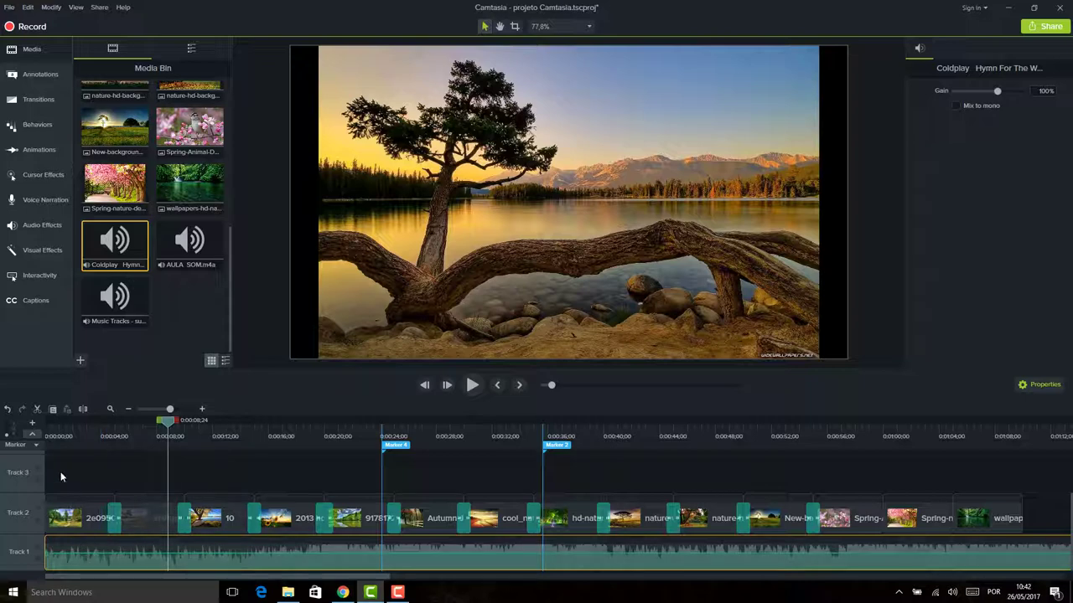
pyautogui.click(48, 435)
pyautogui.click(47, 436)
pyautogui.press('space')
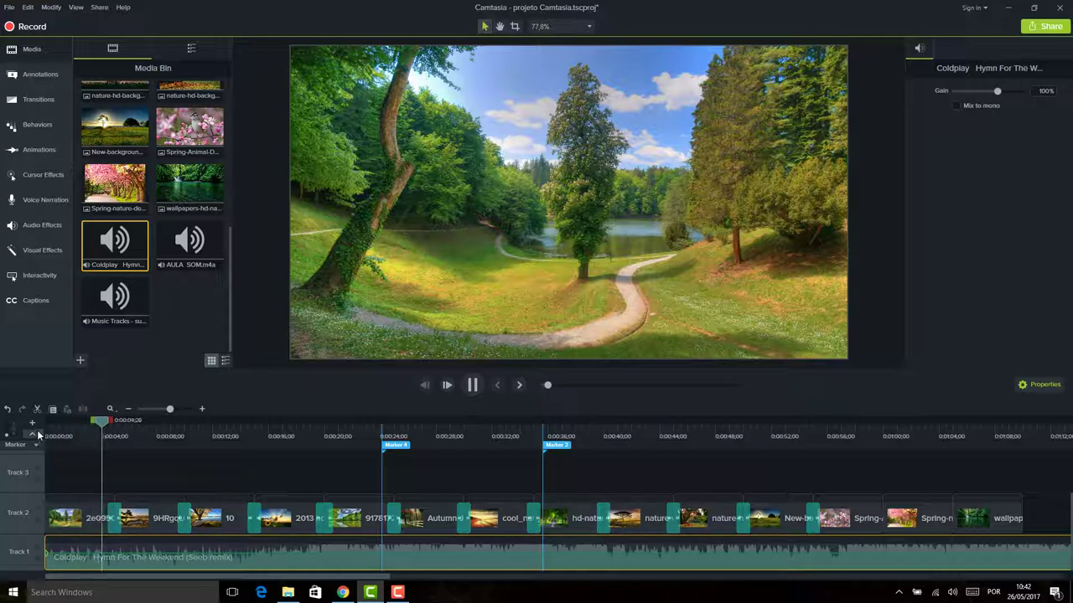
pyautogui.press('space')
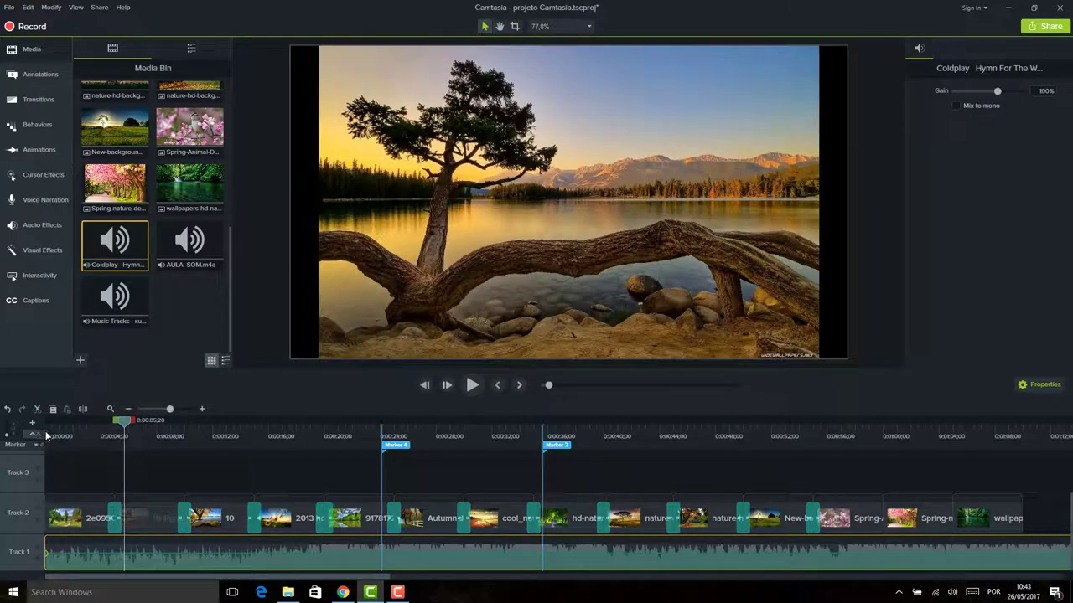
# Split the Track 1 music near the end of the last image at 0:01:09;22 and delete the remaining part
pyautogui.moveTo(988, 428); pyautogui.dragTo(1020, 431)
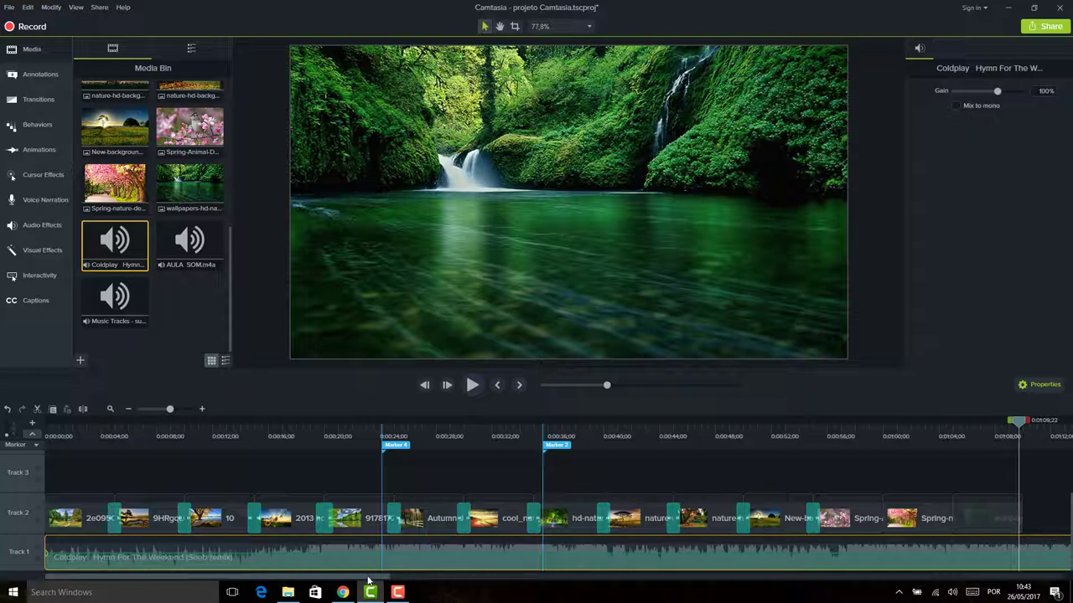
pyautogui.moveTo(367, 580); pyautogui.dragTo(534, 580)
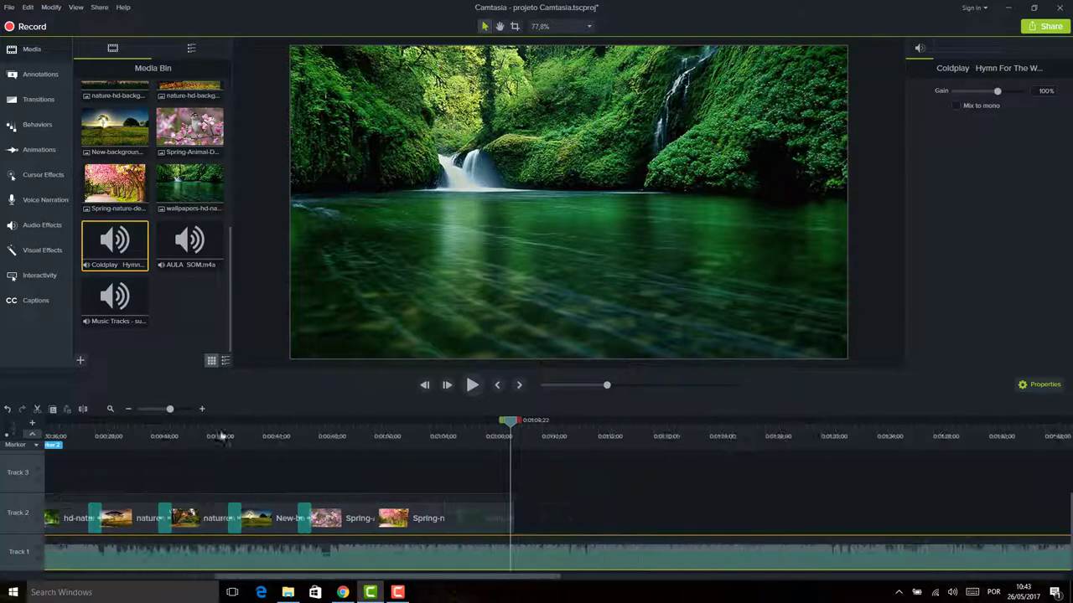
pyautogui.hscroll(3, 220, 436)
pyautogui.click(84, 410)
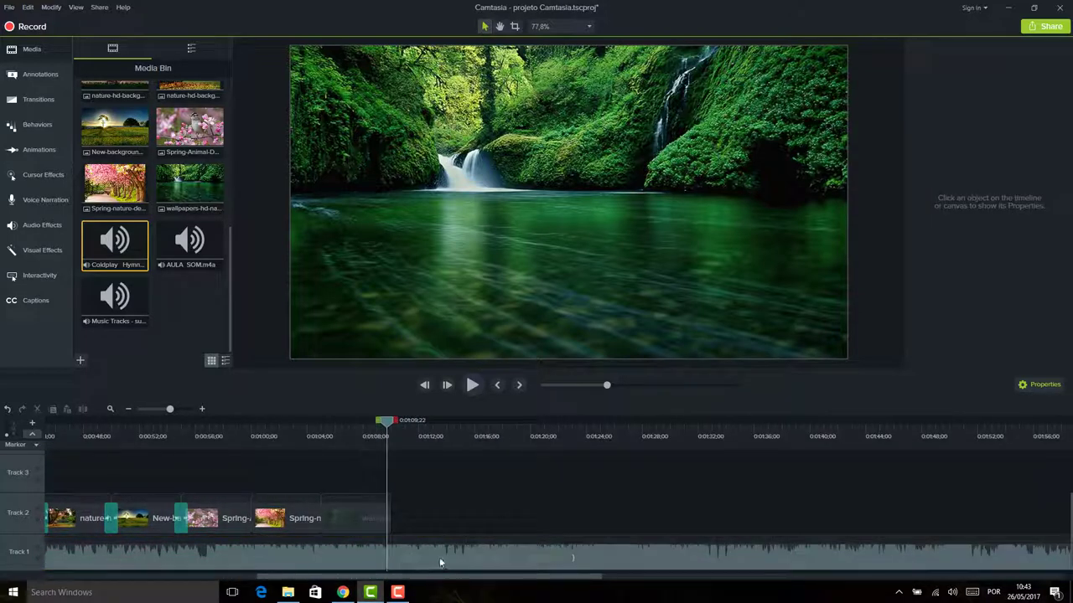
pyautogui.click(503, 553)
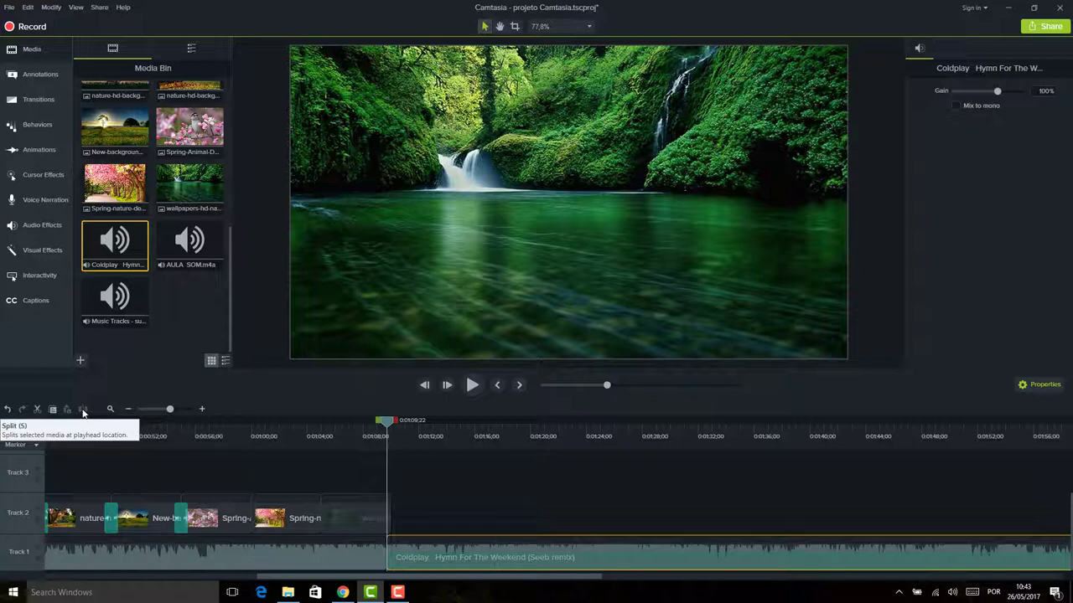
pyautogui.press('Delete')
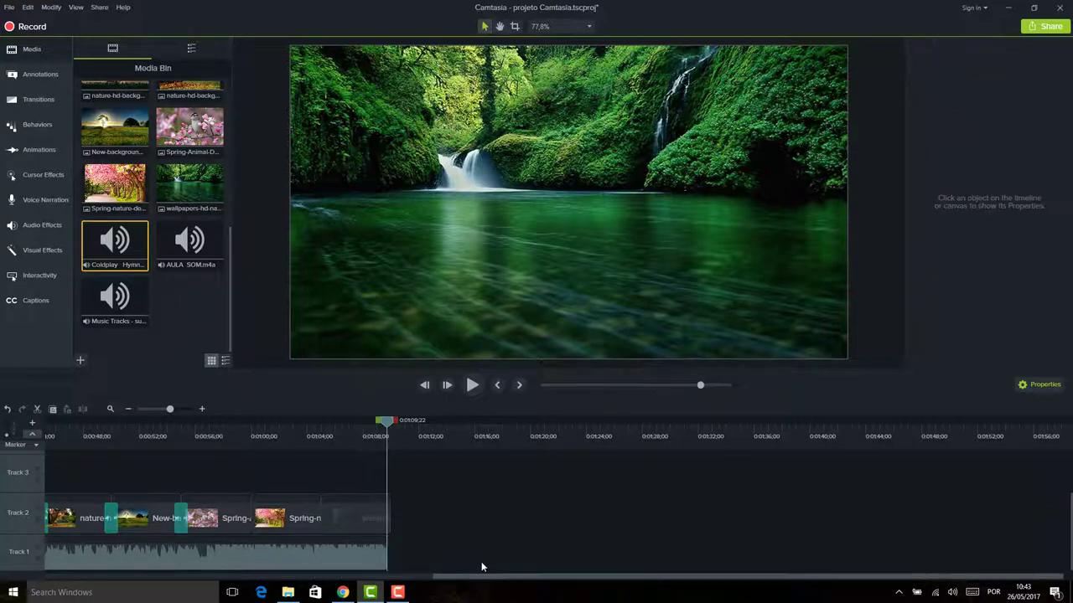
# Fade out the music by adding audio points at 0:01:05;27 and 0:01:09;08 and lowering the second one to 0%
pyautogui.click(352, 556)
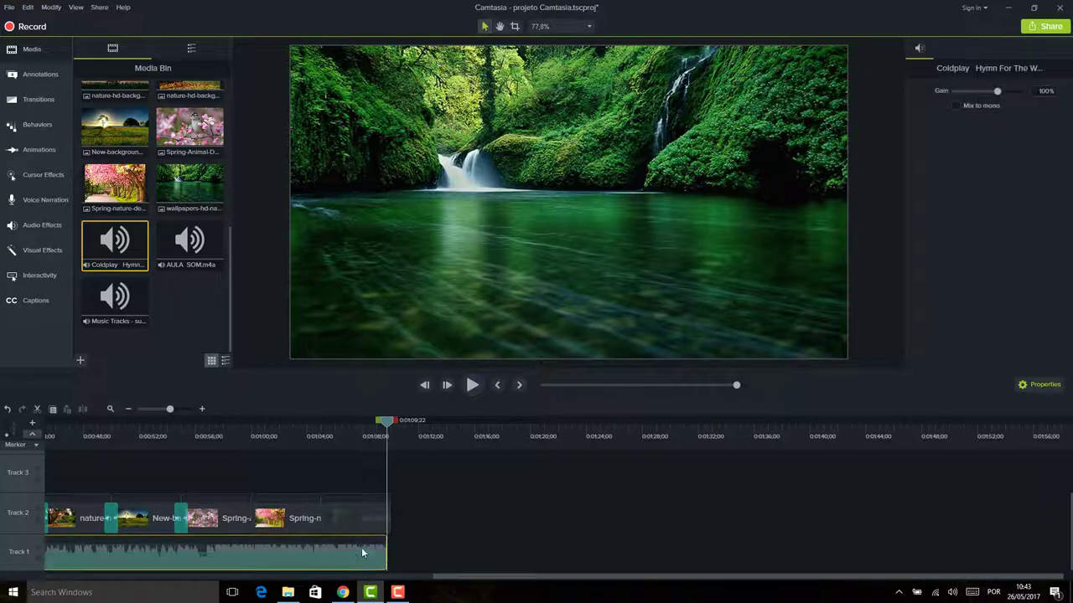
pyautogui.click(345, 435)
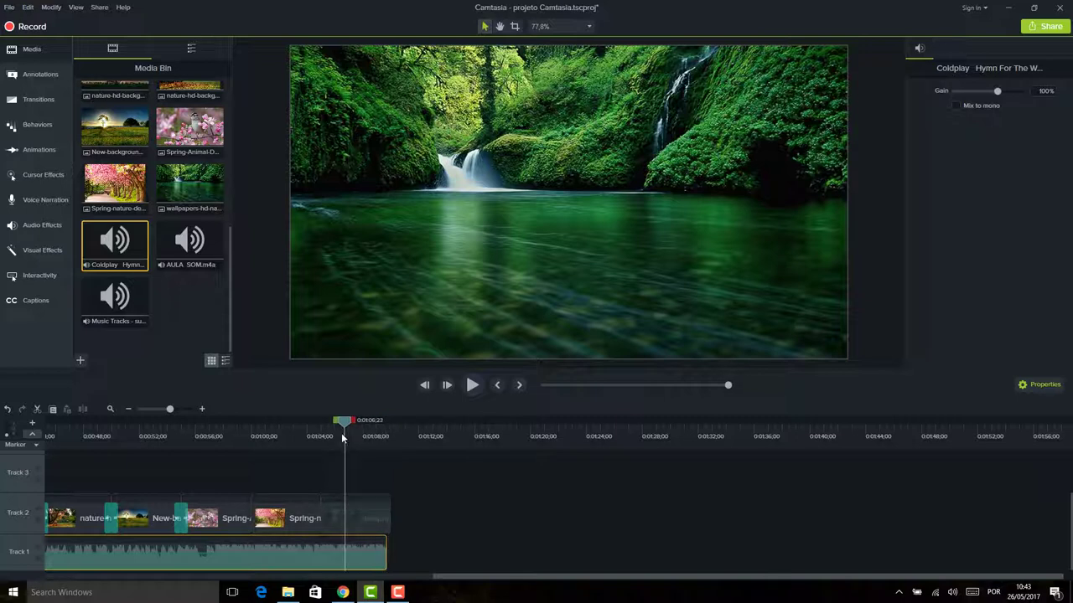
pyautogui.click(334, 435)
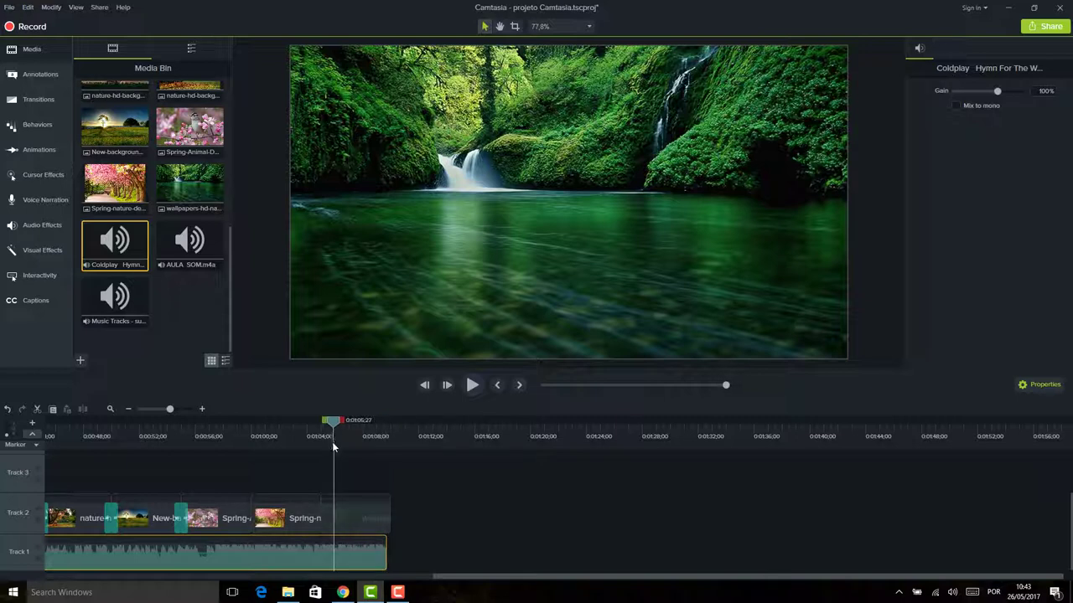
pyautogui.rightClick(332, 552)
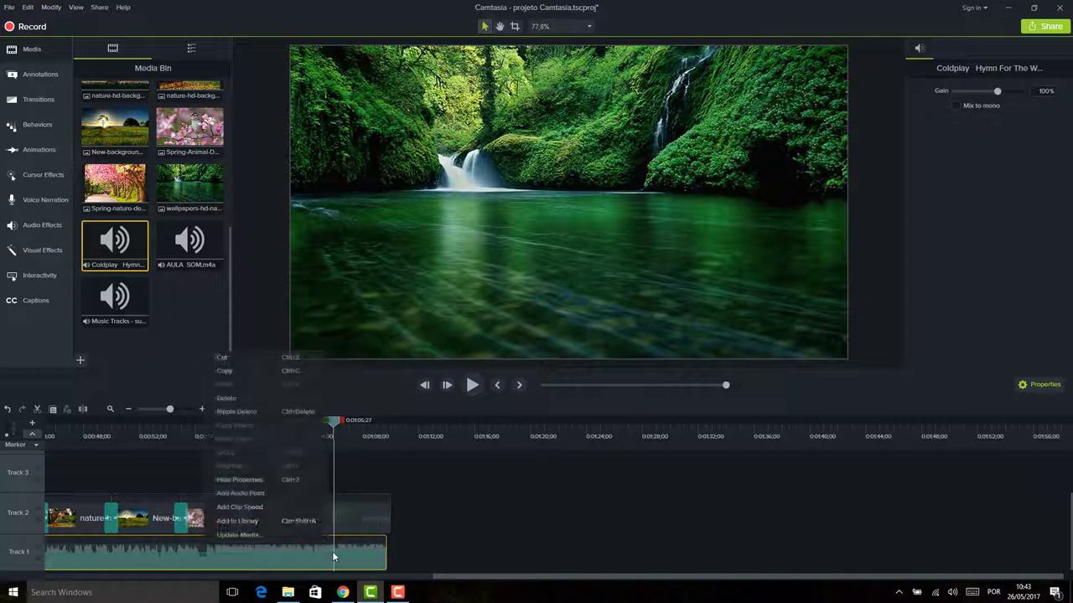
pyautogui.click(309, 494)
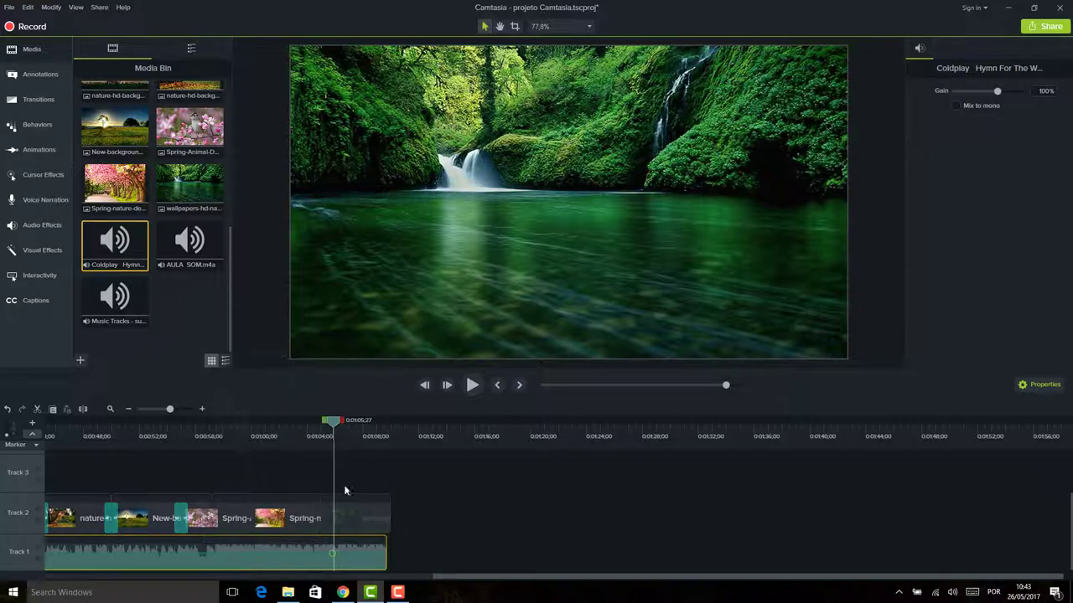
pyautogui.click(378, 434)
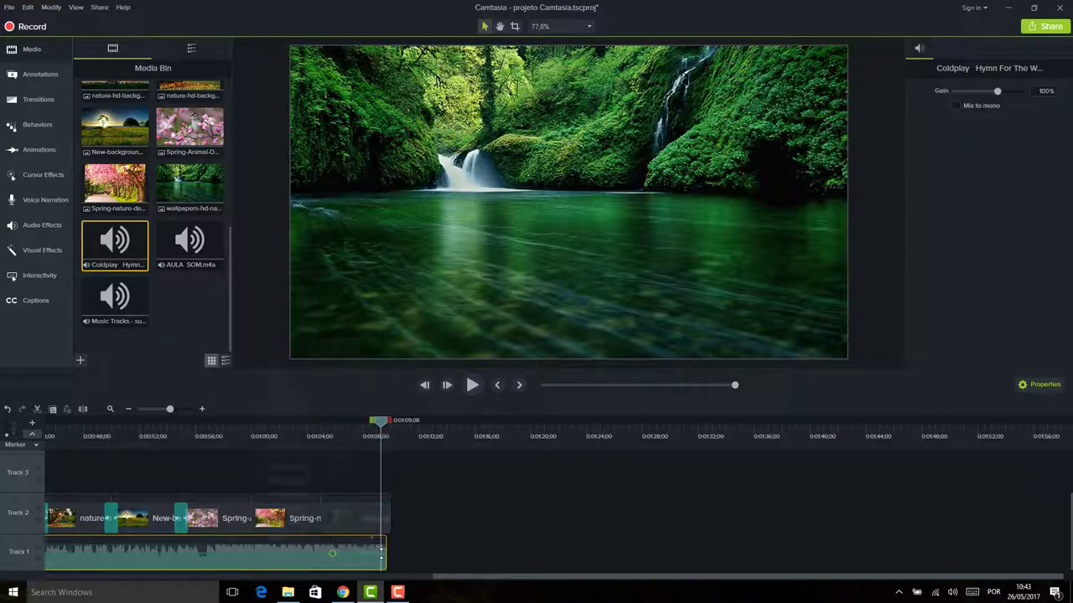
pyautogui.rightClick(253, 547)
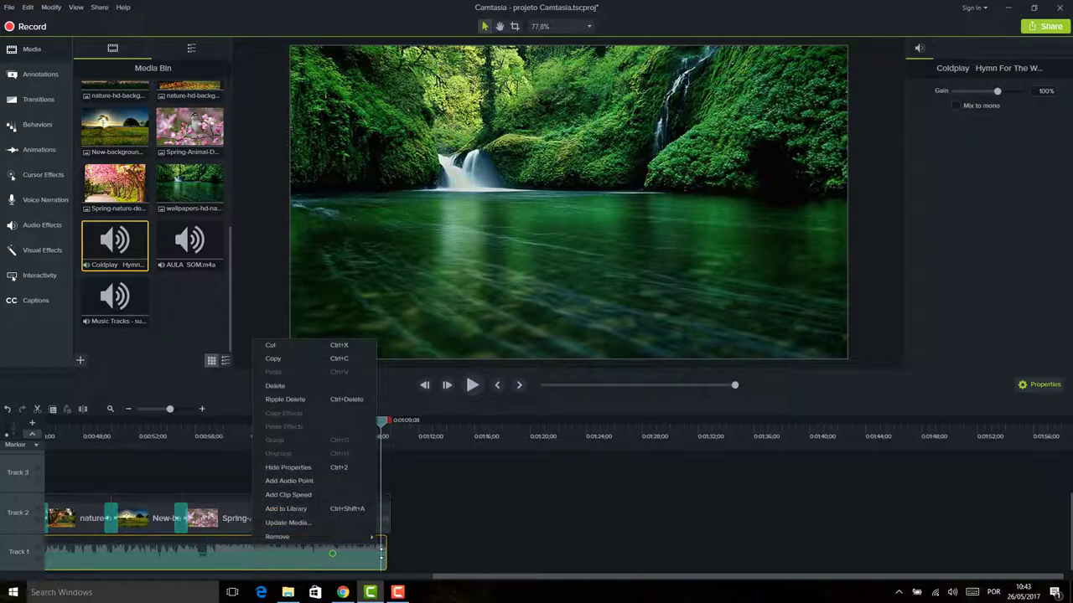
pyautogui.click(330, 480)
pyautogui.moveTo(381, 561); pyautogui.dragTo(382, 572)
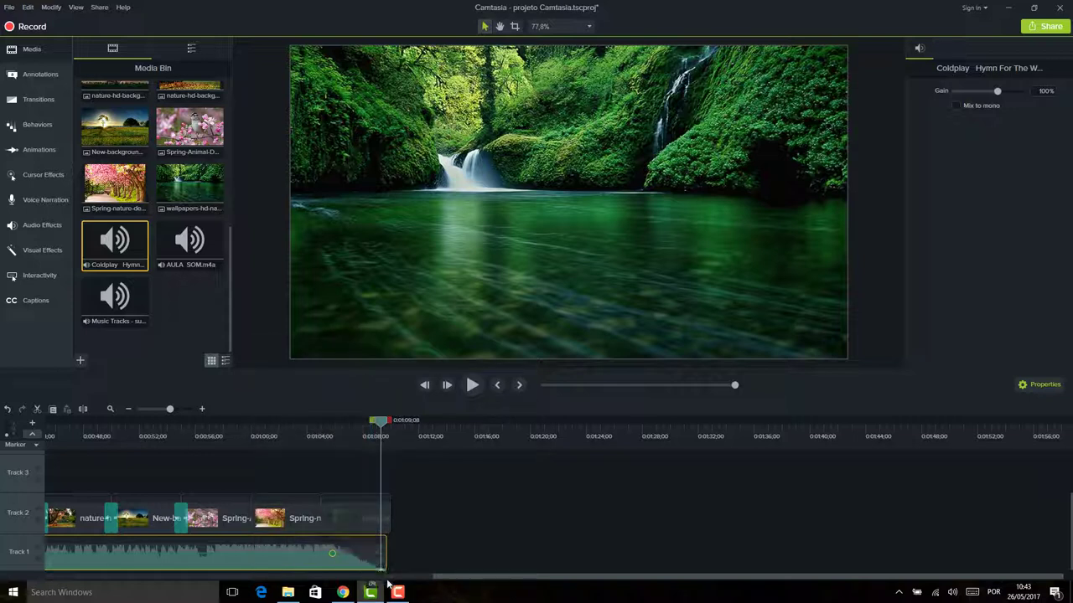
# Shorten the music's fade-out by moving its starting audio point closer to the end of the clip
pyautogui.click(356, 519)
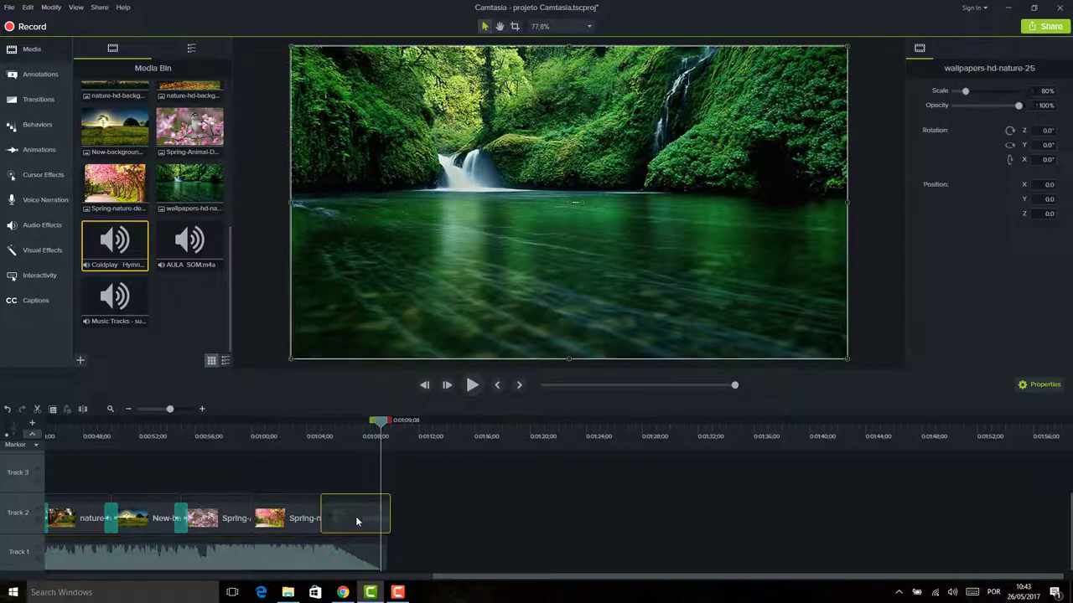
pyautogui.click(335, 556)
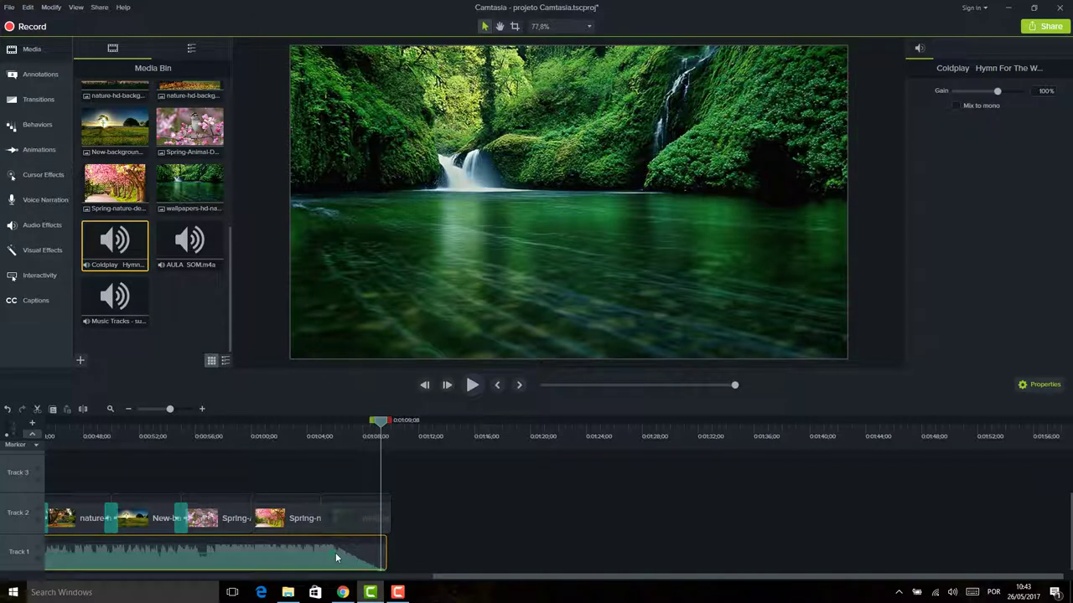
pyautogui.moveTo(334, 553); pyautogui.dragTo(363, 554)
pyautogui.click(369, 525)
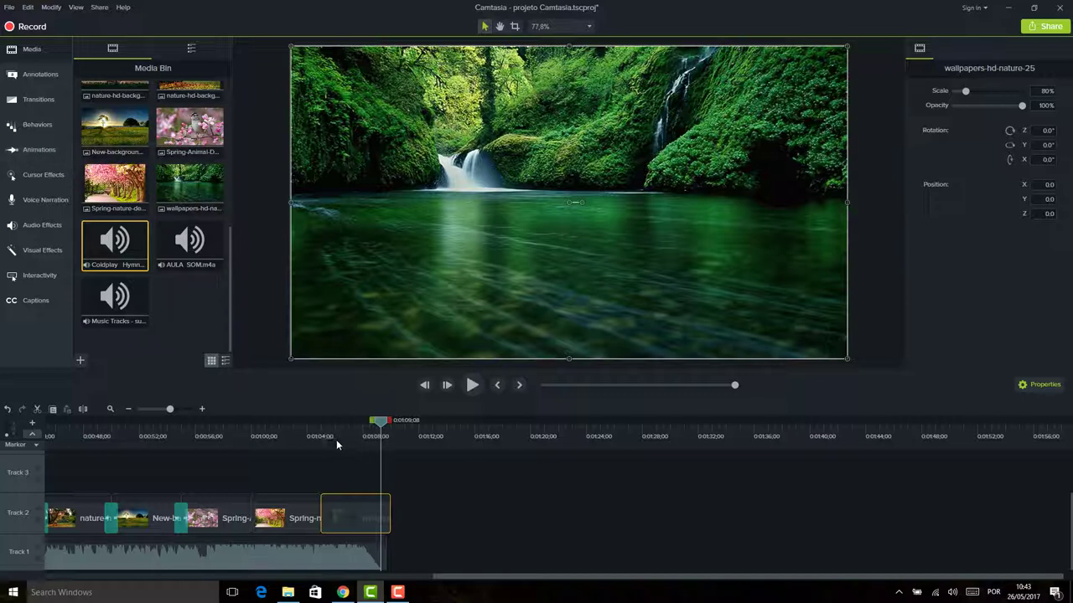
pyautogui.moveTo(339, 436); pyautogui.dragTo(377, 426)
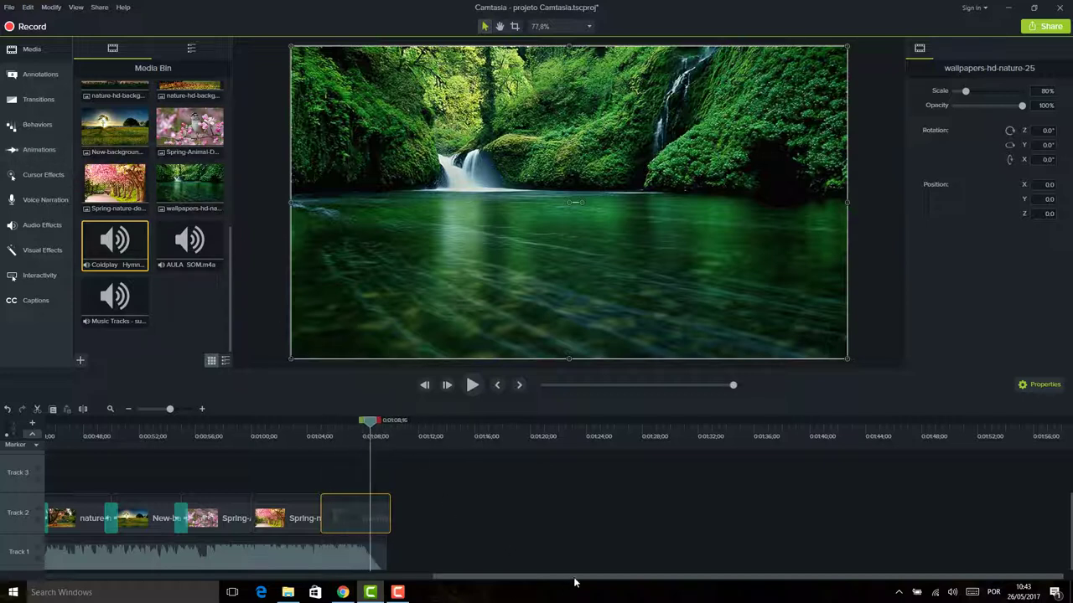
pyautogui.moveTo(574, 581); pyautogui.dragTo(35, 564)
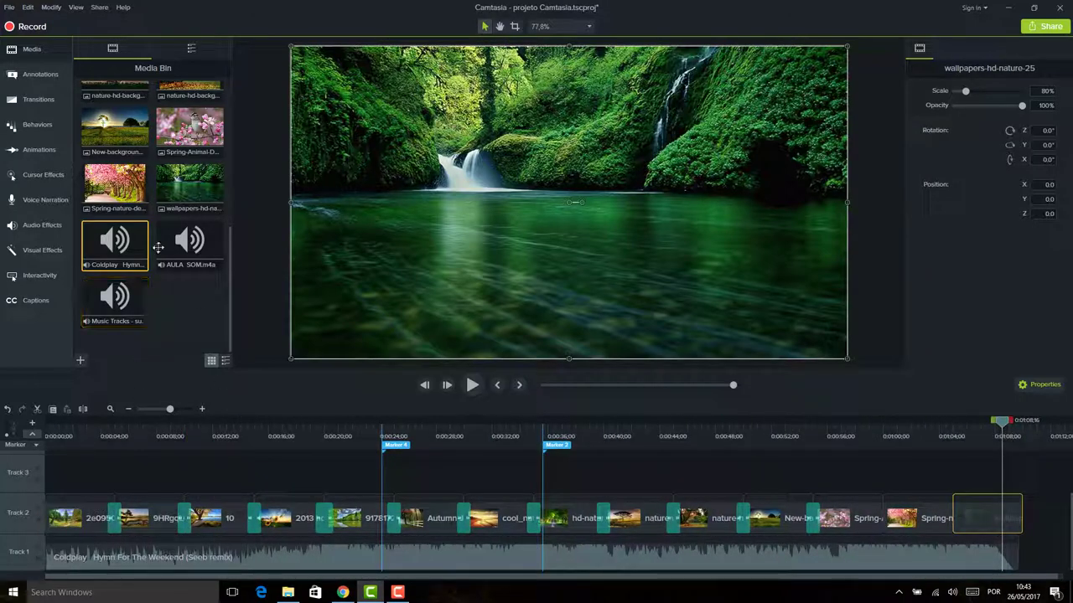
# Save the project to the Desktop under the name AULA CAMTASIA
pyautogui.click(10, 8)
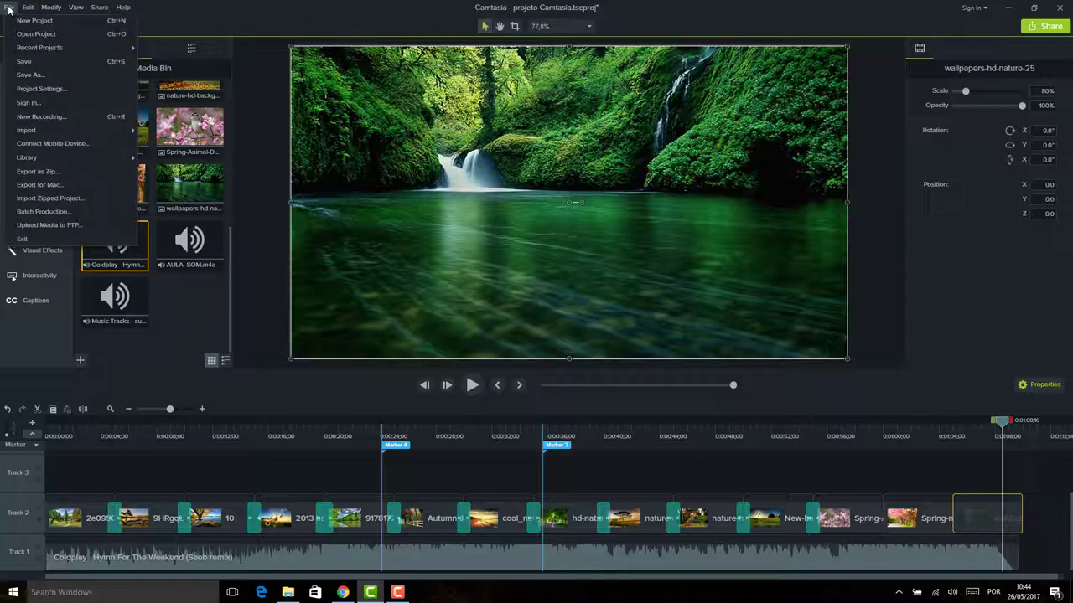
pyautogui.click(30, 76)
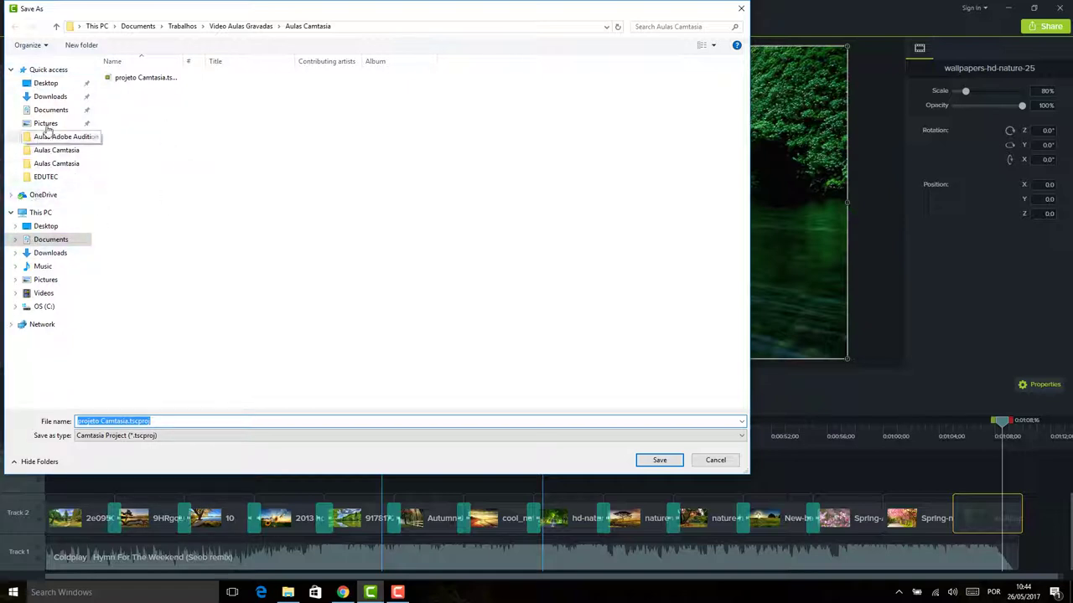
pyautogui.click(44, 85)
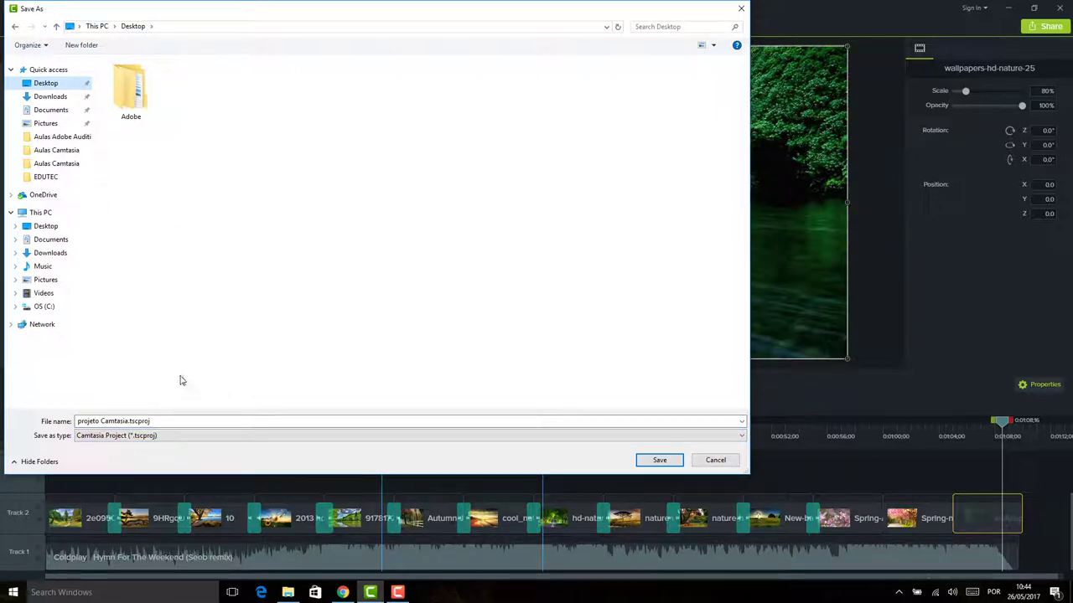
pyautogui.click(203, 421)
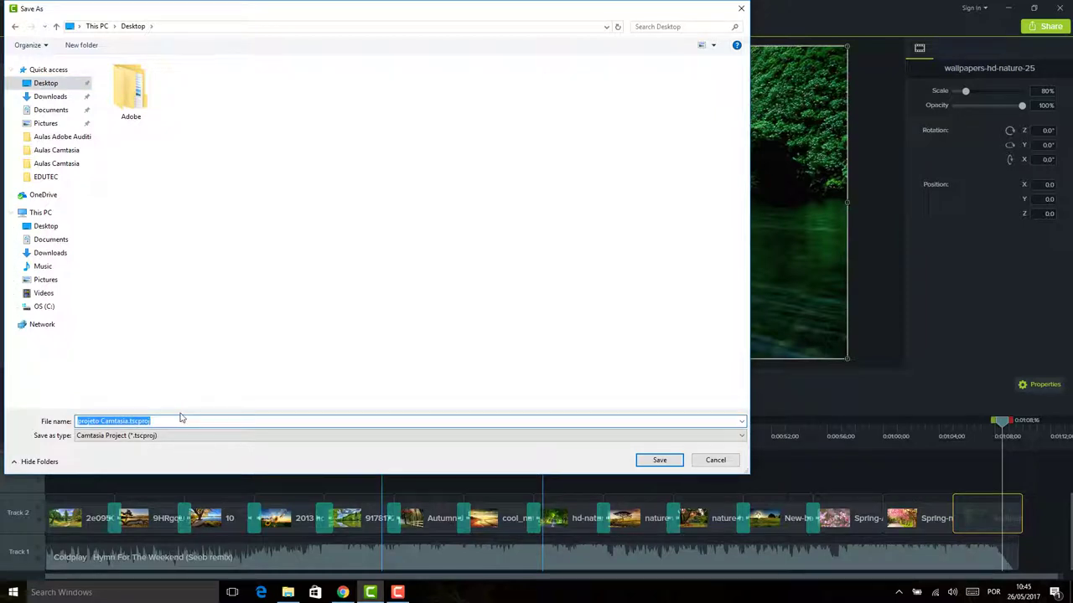
pyautogui.write('AULA APEND')
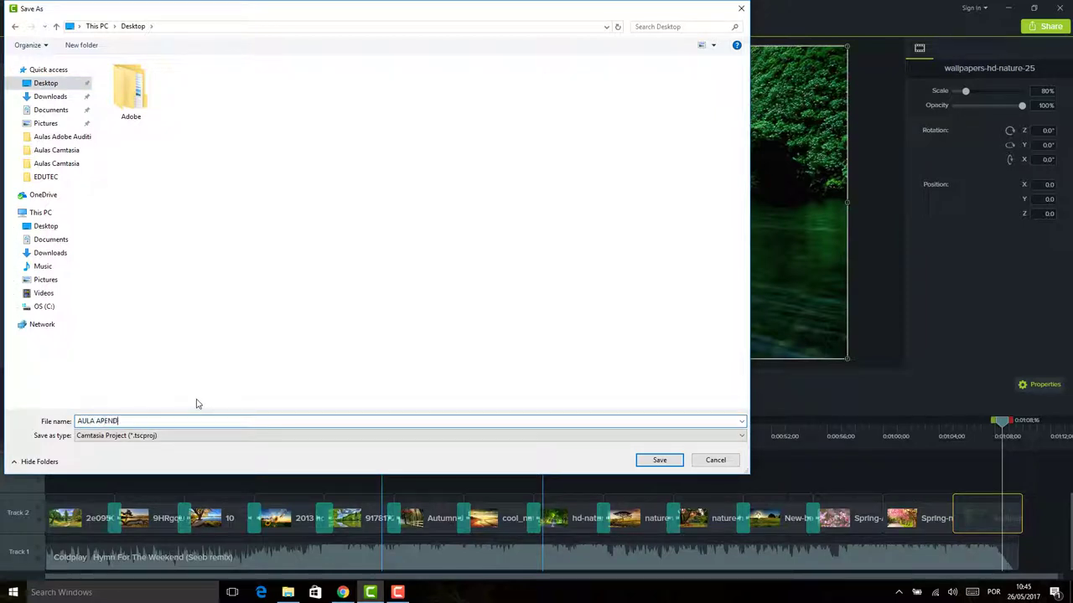
pyautogui.press('BackSpace')
pyautogui.press('BackSpace')
pyautogui.press('BackSpace')
pyautogui.click(659, 460)
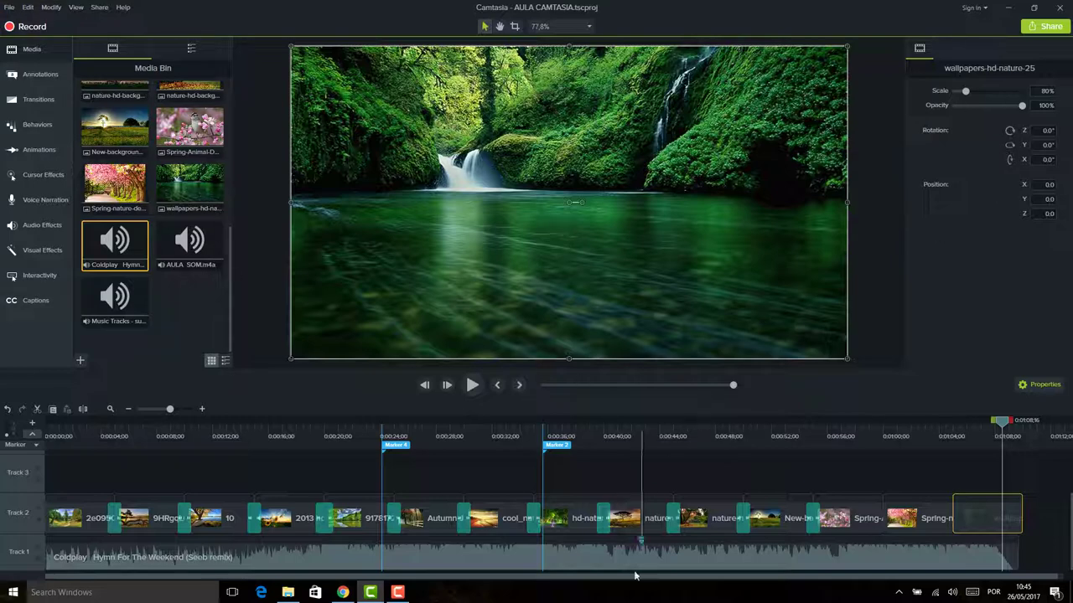
# Check the desktop for the saved project file and close Camtasia
pyautogui.rightClick(633, 597)
pyautogui.click(711, 517)
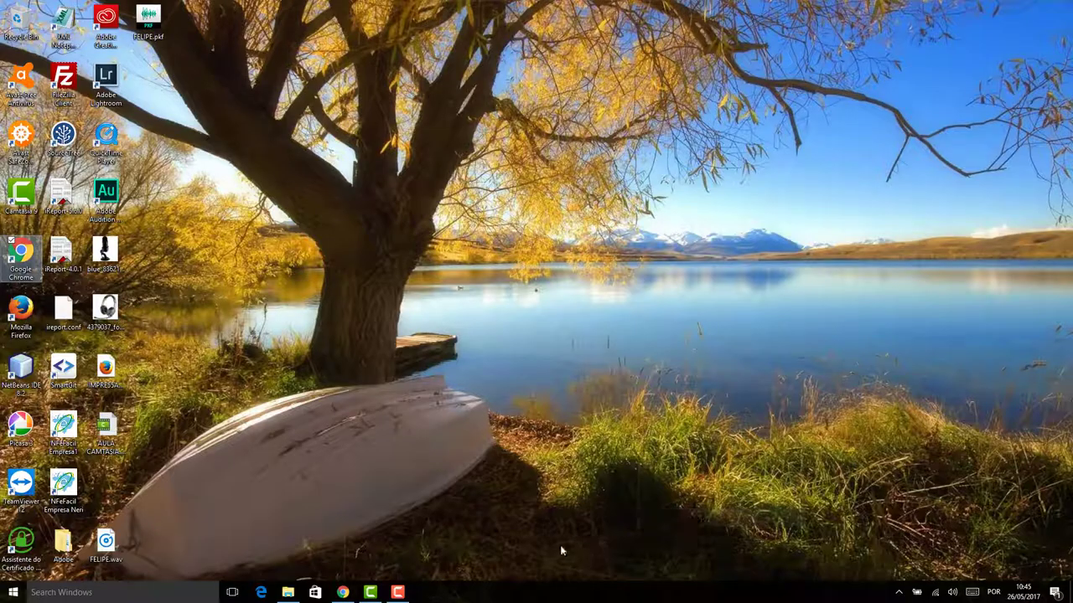
pyautogui.click(370, 593)
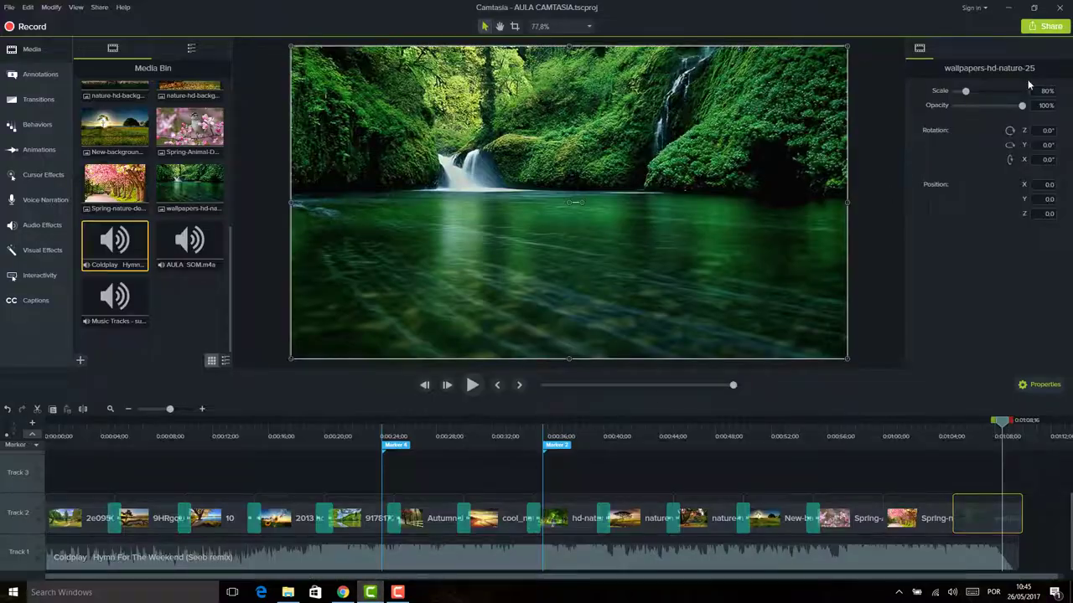
pyautogui.click(1061, 10)
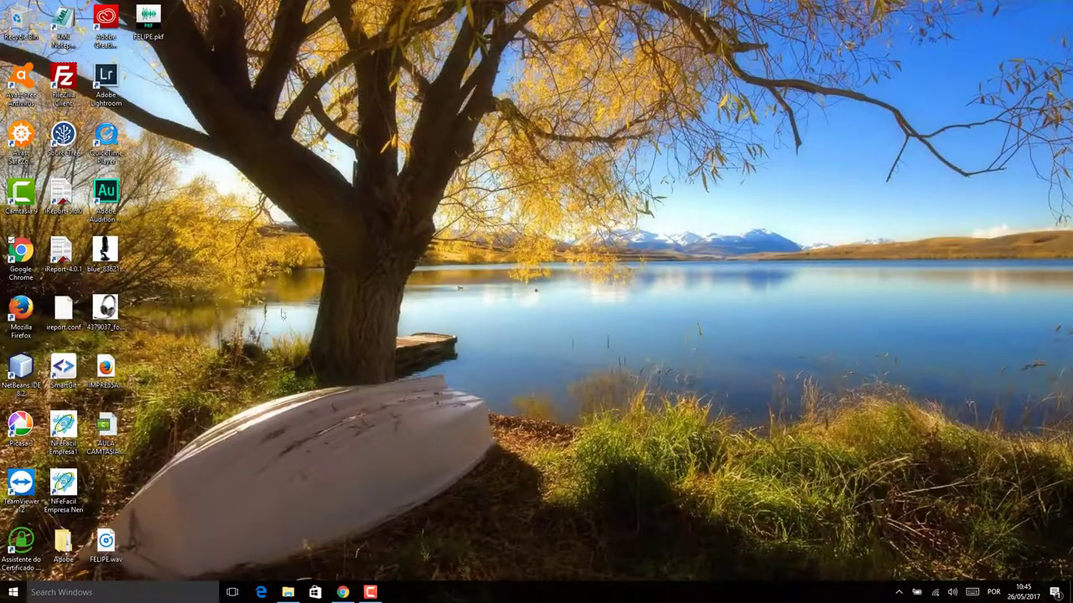
# Restart Camtasia 9 and reopen the recent project AULA CAMTASIA.tscproj
pyautogui.click(12, 592)
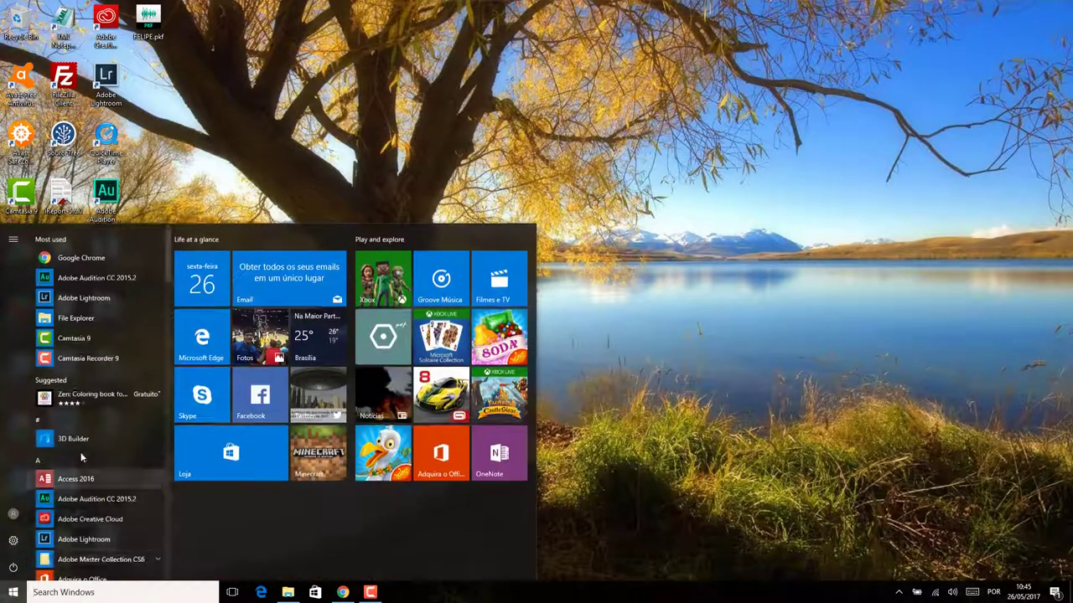
pyautogui.click(97, 337)
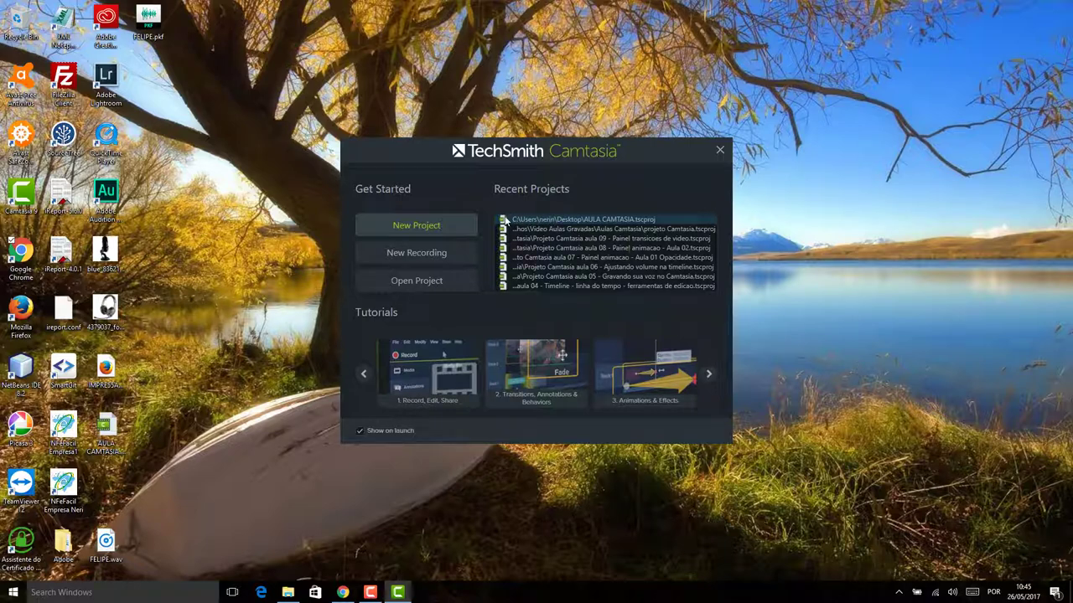
pyautogui.click(503, 219)
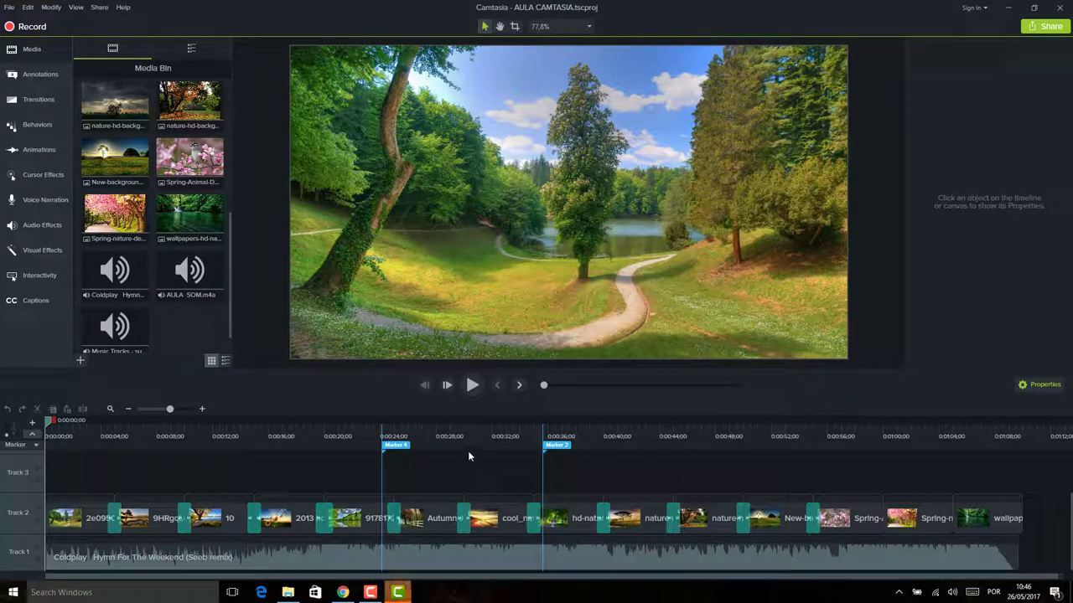
# Move the playhead to about 30 seconds and review the available sharing destinations for the project
pyautogui.moveTo(467, 429)
pyautogui.mouseDown()
pyautogui.moveTo(450, 429)
pyautogui.moveTo(475, 431)
pyautogui.mouseUp()
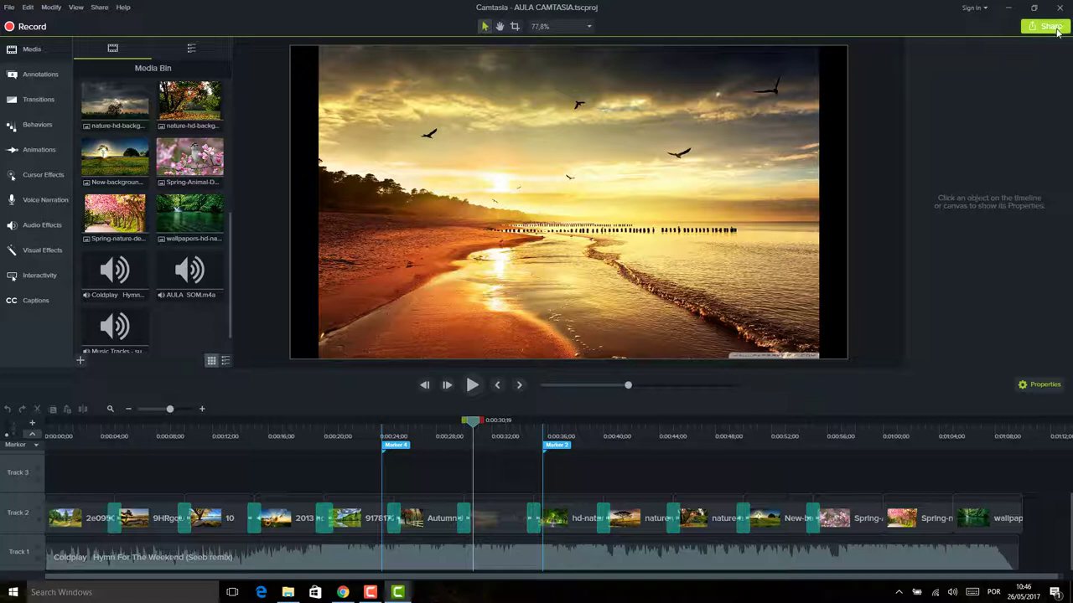
pyautogui.click(99, 8)
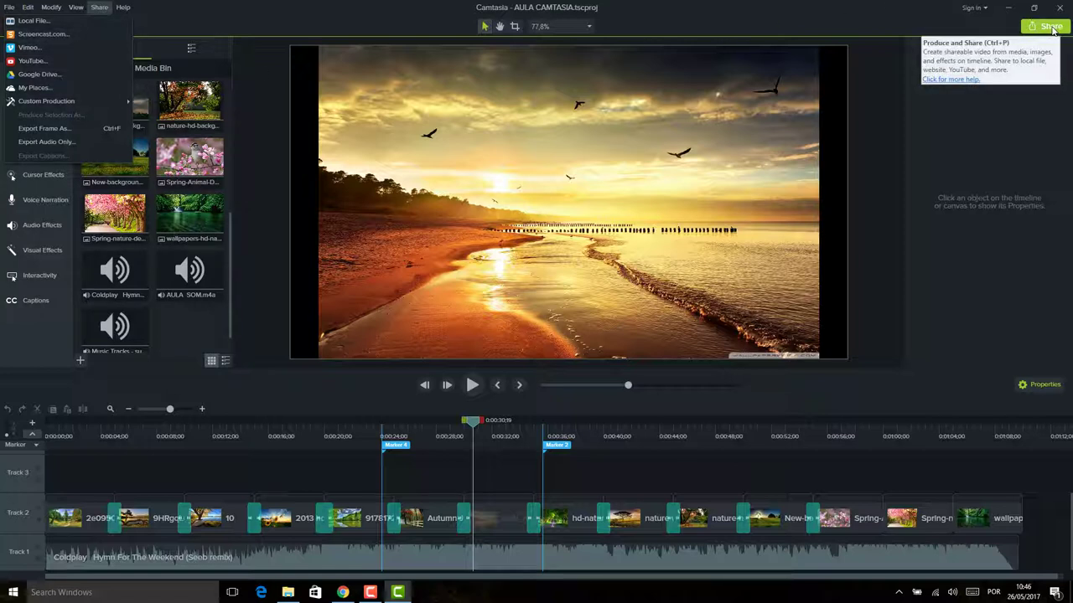
pyautogui.click(1053, 29)
pyautogui.click(1051, 27)
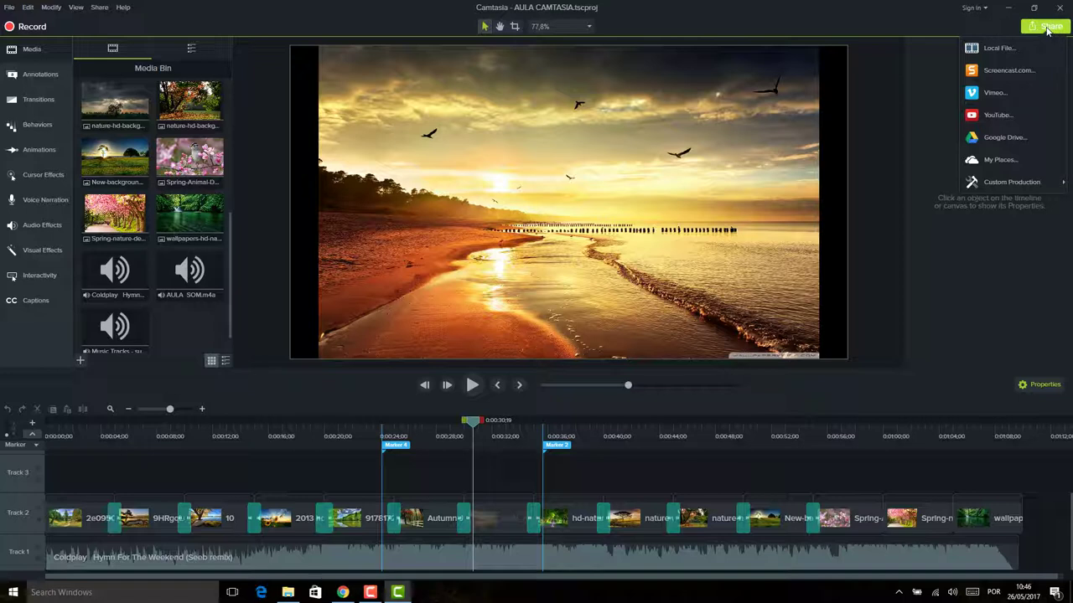
pyautogui.click(1017, 46)
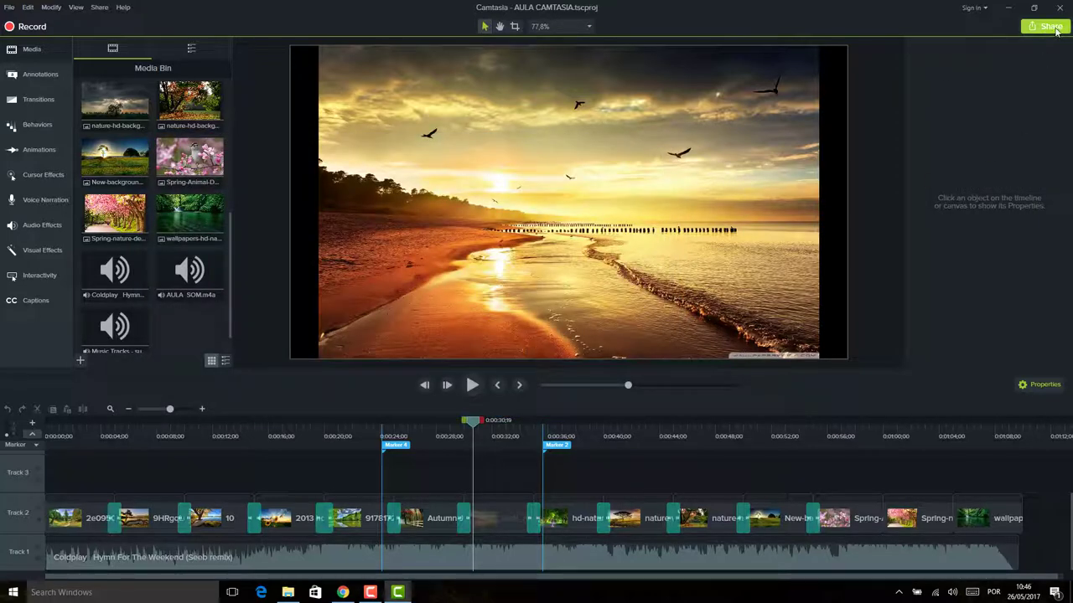
pyautogui.click(1053, 28)
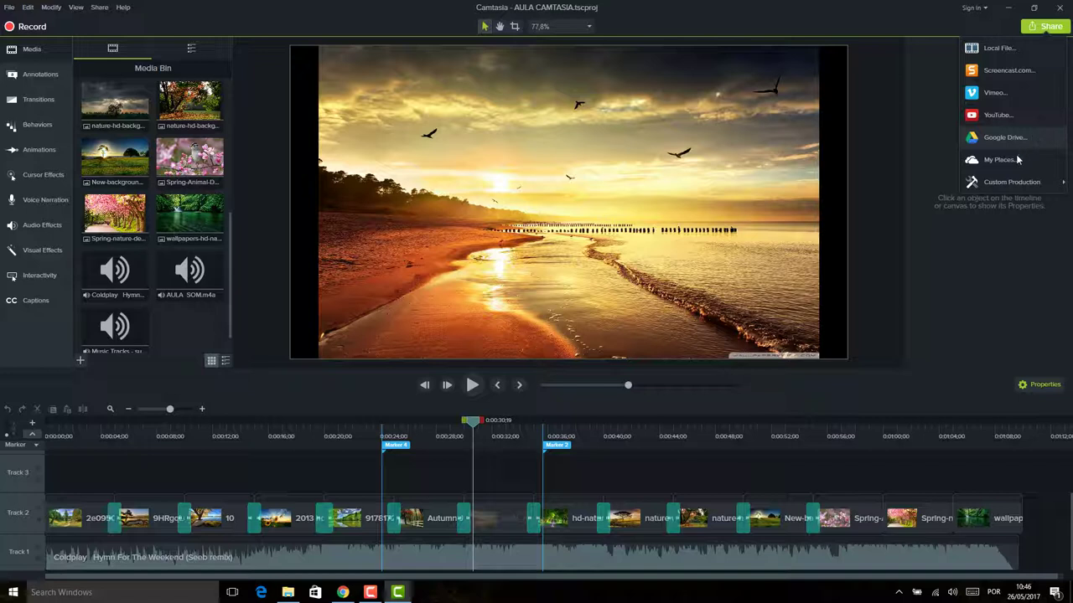
pyautogui.moveTo(990, 183)
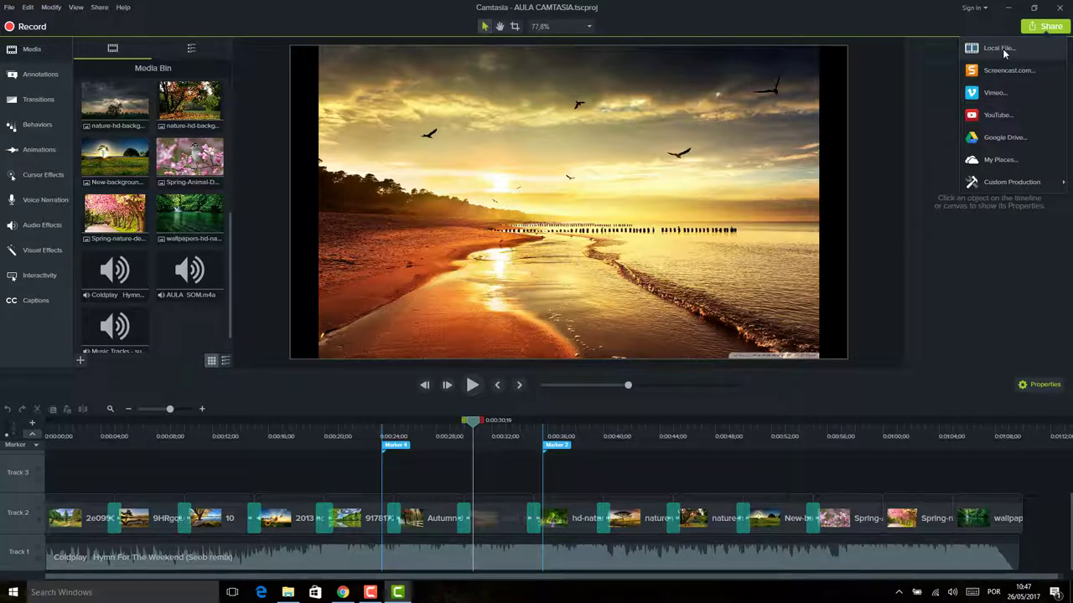
# Start producing the project to a local file and reposition the Production Wizard
pyautogui.click(1002, 48)
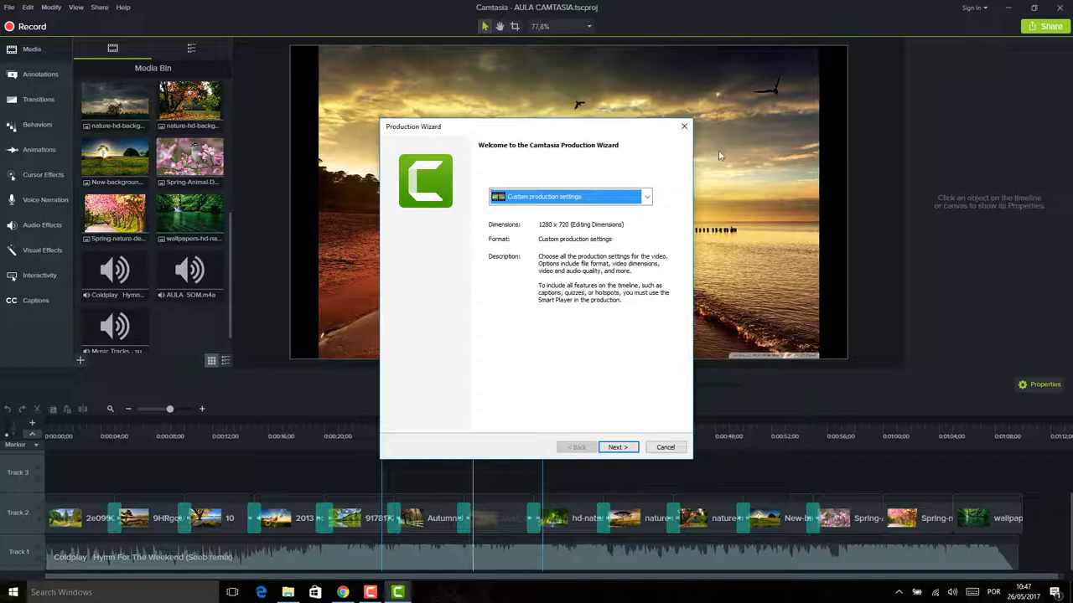
pyautogui.click(684, 125)
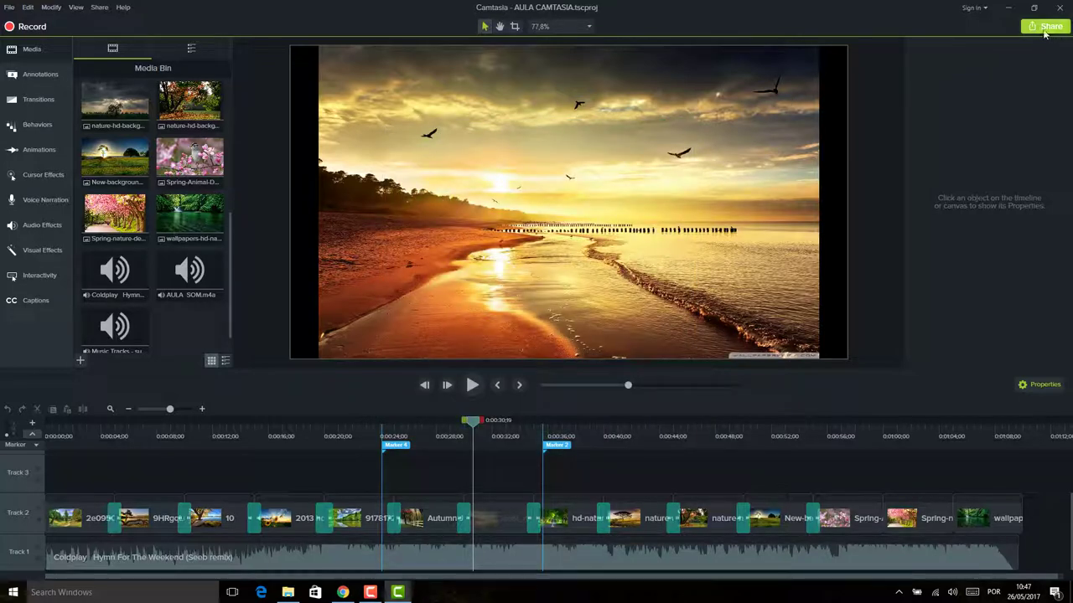
pyautogui.click(1044, 30)
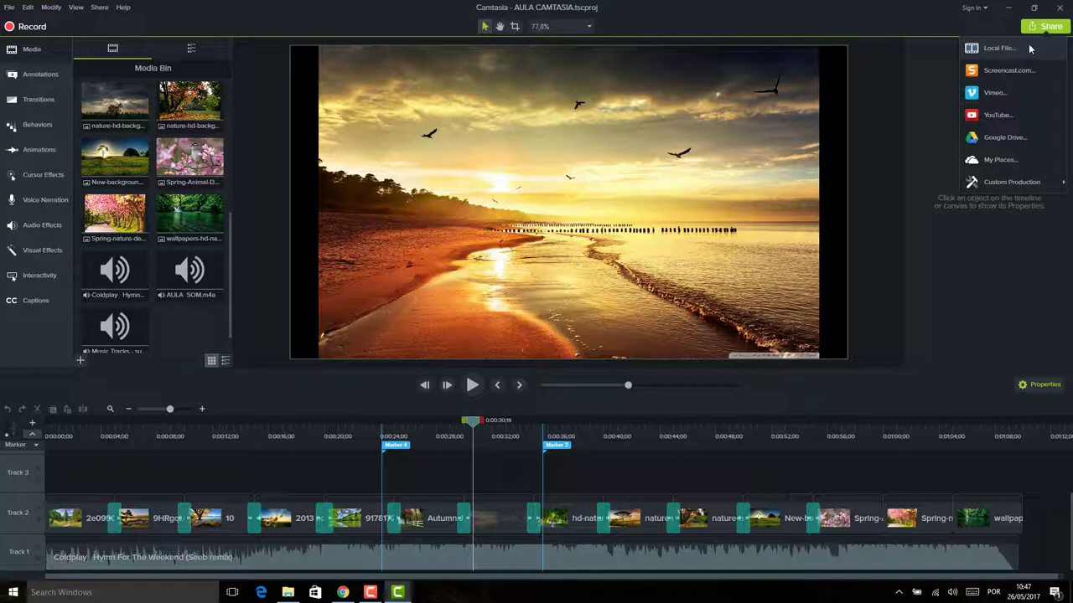
pyautogui.click(1016, 50)
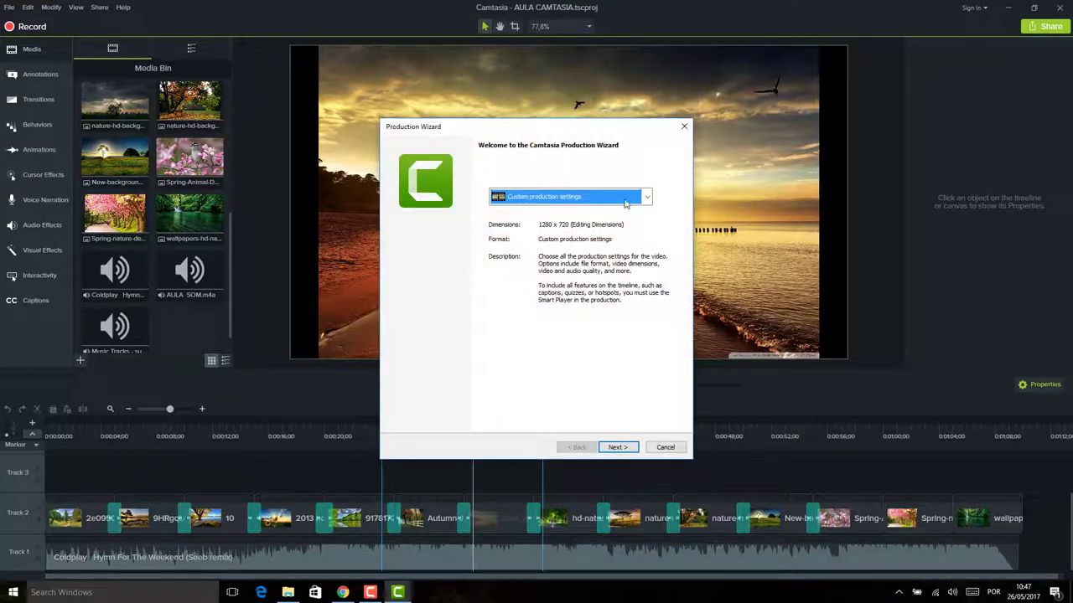
pyautogui.moveTo(607, 127); pyautogui.dragTo(614, 120)
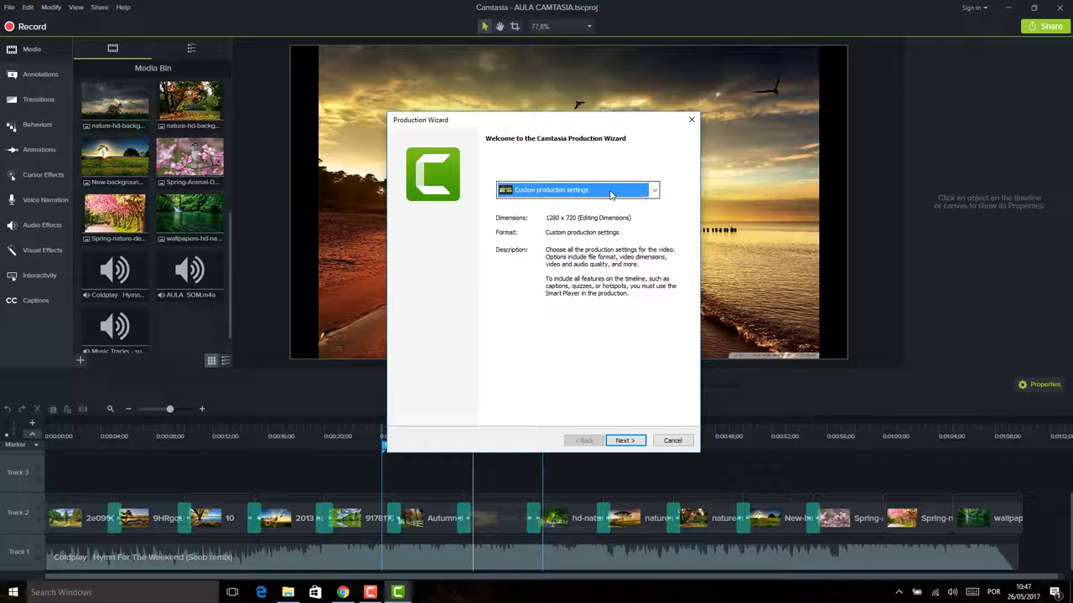
# Select the MP4 only (up to 480p) preset to check its details, and switch to MP4 only (up to 720p)
pyautogui.click(647, 193)
pyautogui.click(647, 193)
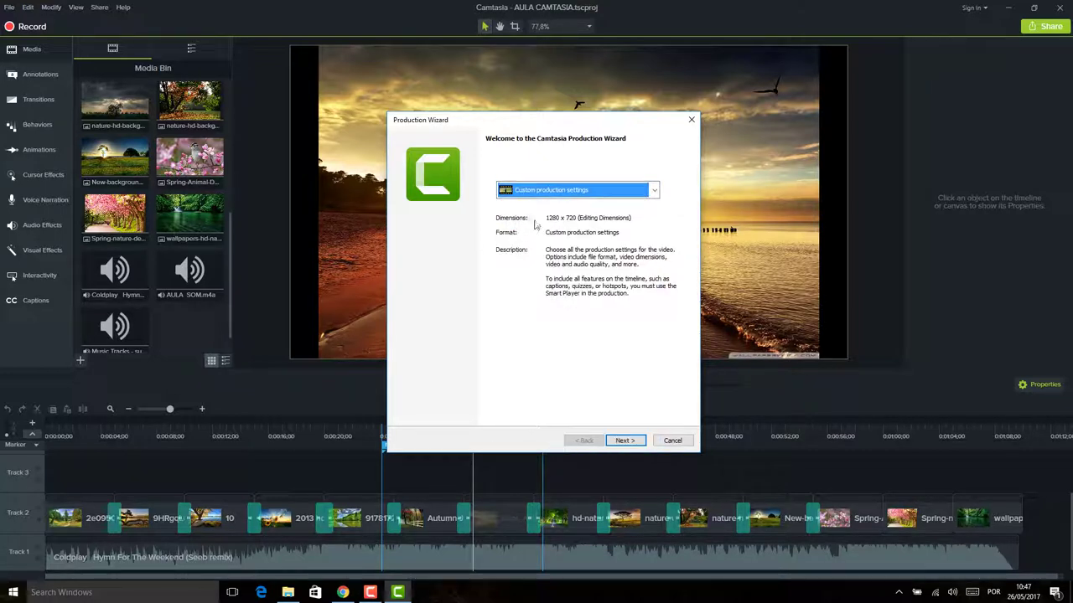
pyautogui.click(642, 189)
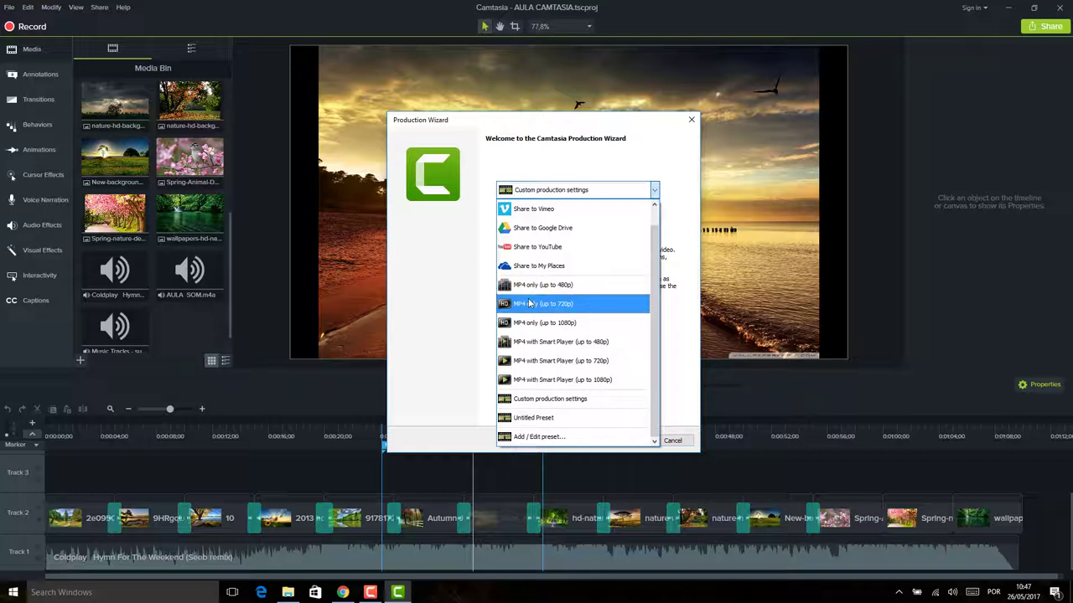
pyautogui.click(581, 289)
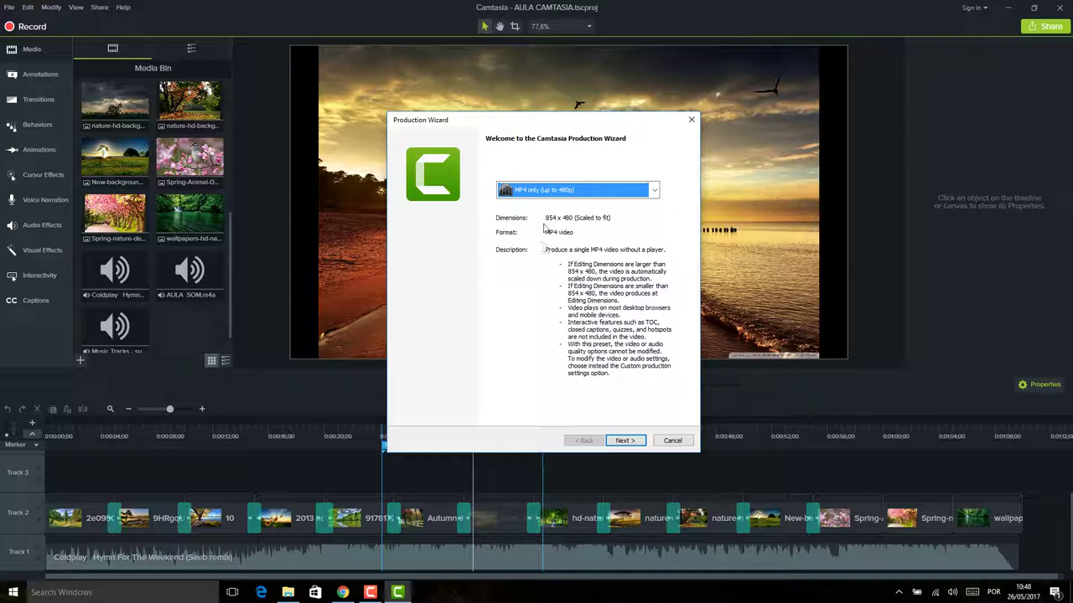
pyautogui.click(586, 190)
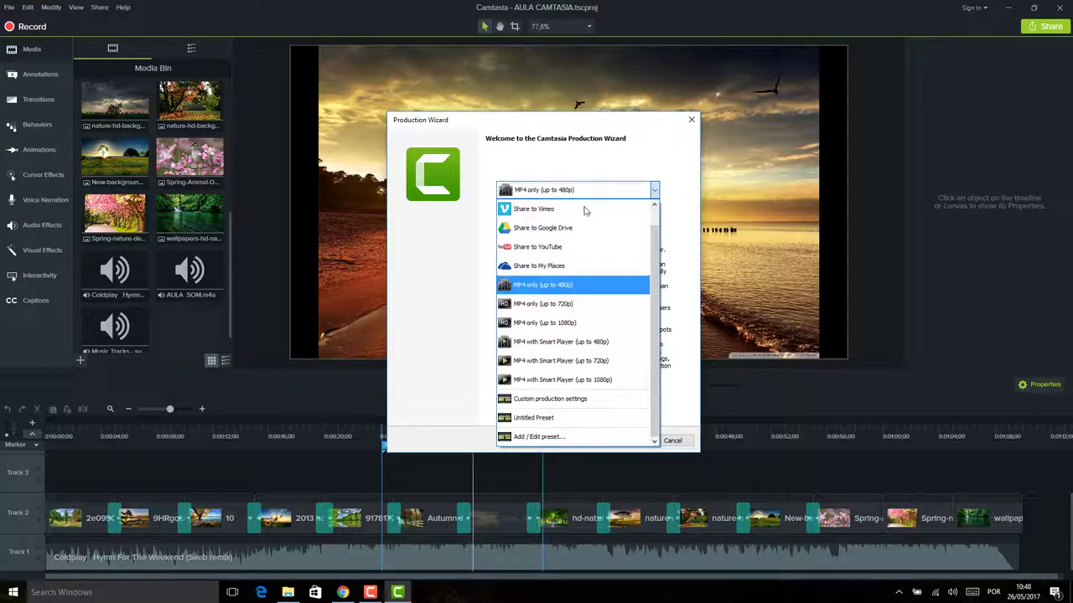
pyautogui.click(581, 304)
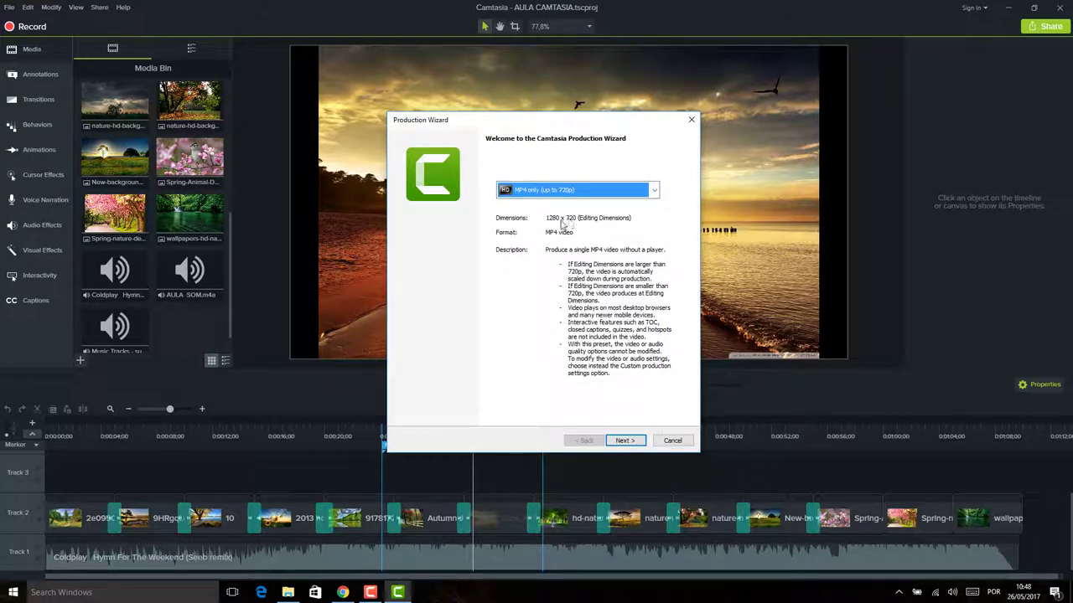
# Review the production presets again, keep MP4 only (up to 720p), and move the wizard lower over the canvas
pyautogui.moveTo(570, 126); pyautogui.dragTo(574, 89)
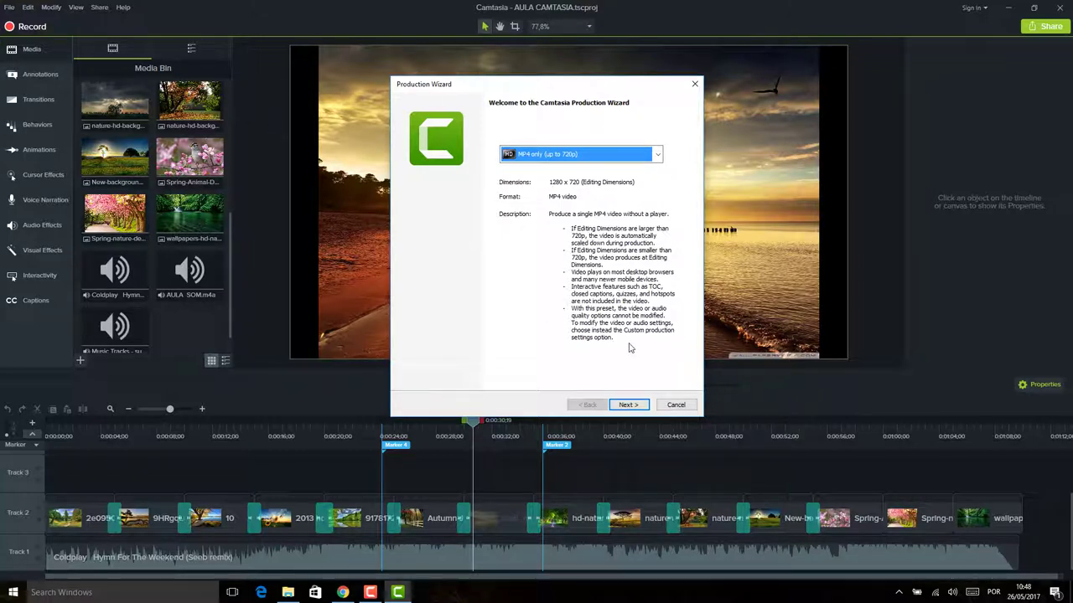
pyautogui.click(641, 154)
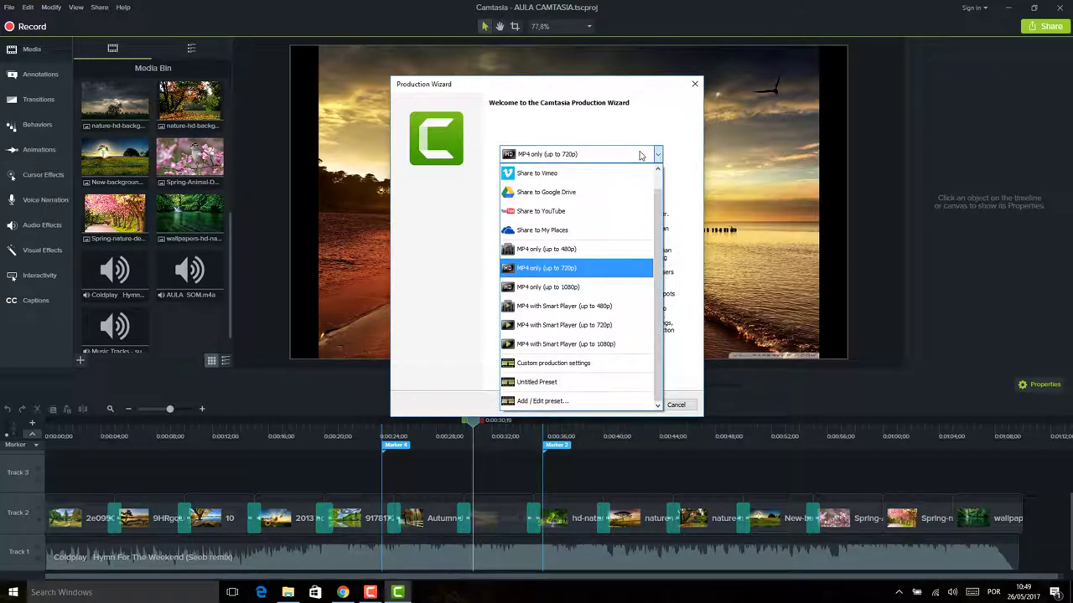
pyautogui.click(641, 154)
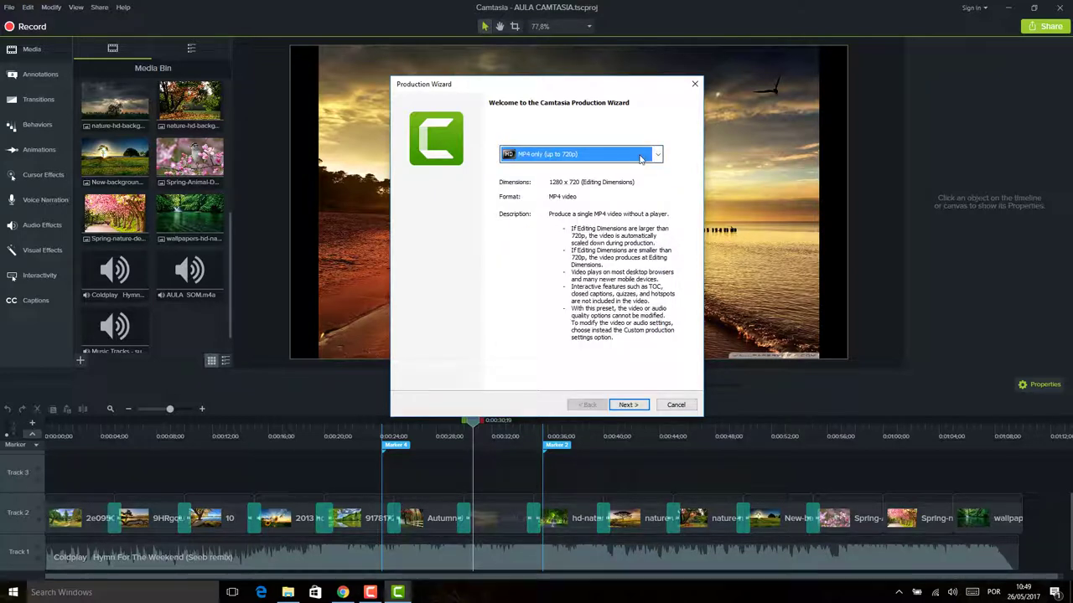
pyautogui.moveTo(610, 84); pyautogui.dragTo(721, 206)
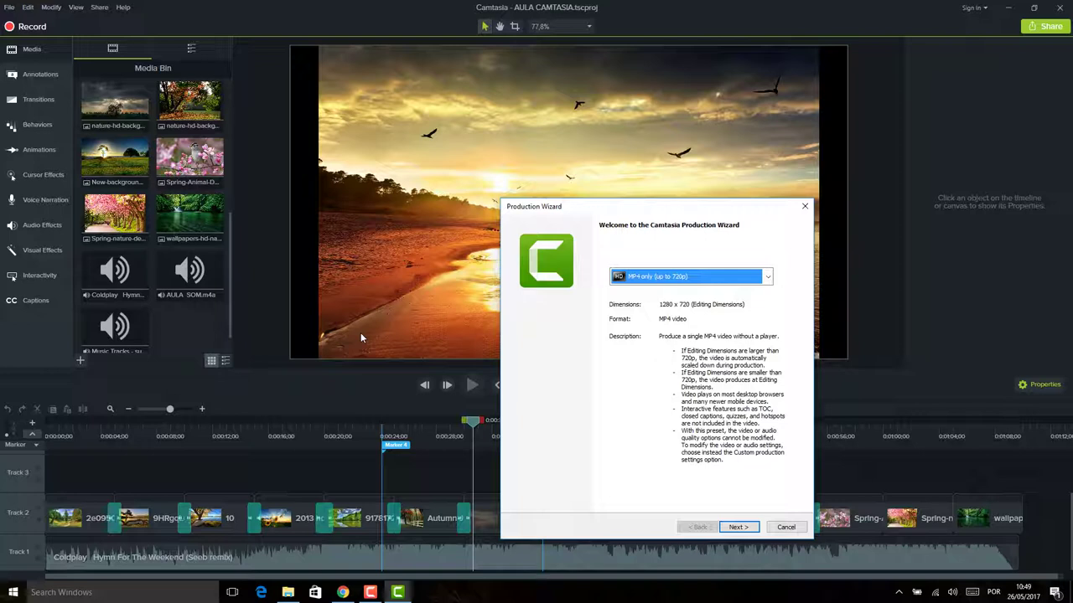
pyautogui.click(688, 276)
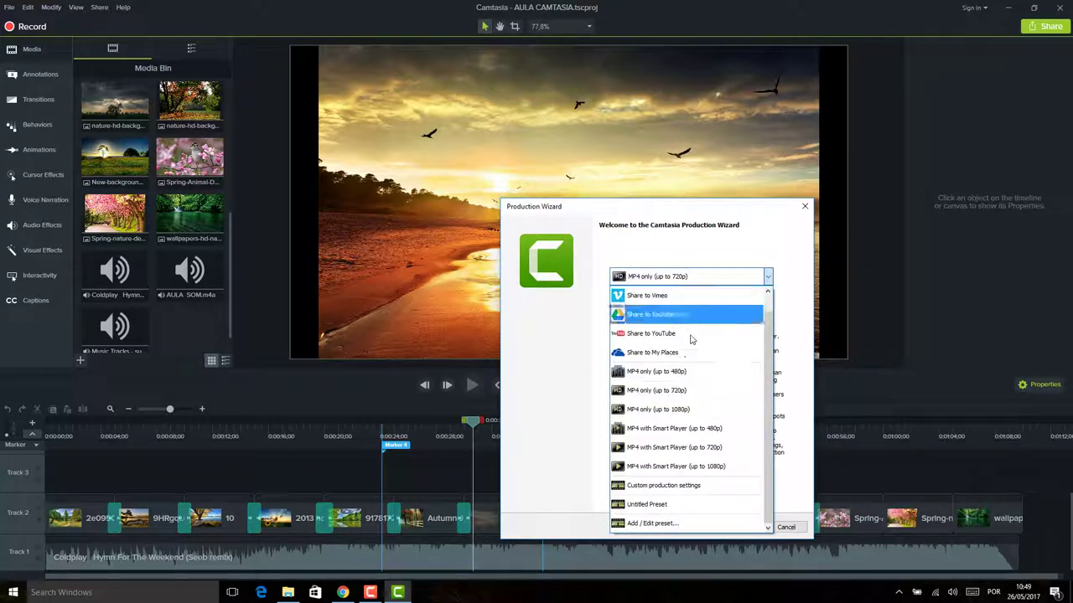
pyautogui.click(690, 391)
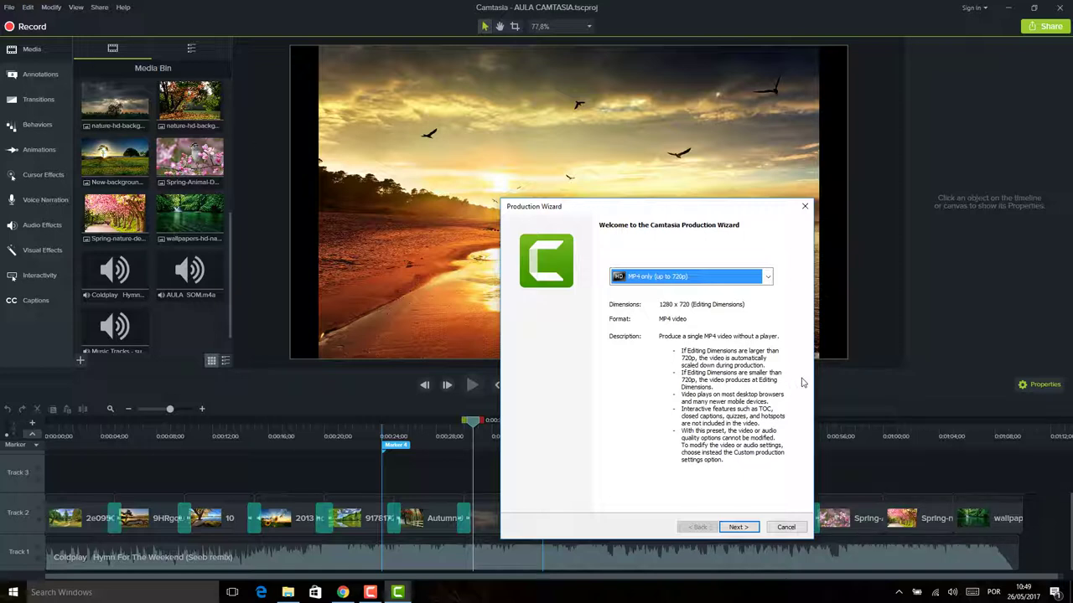
# Compare the presets MP4 only (up to 1080p), MP4 with Smart Player (up to 480p) and MP4 with Smart Player (up to 720p)
pyautogui.click(720, 280)
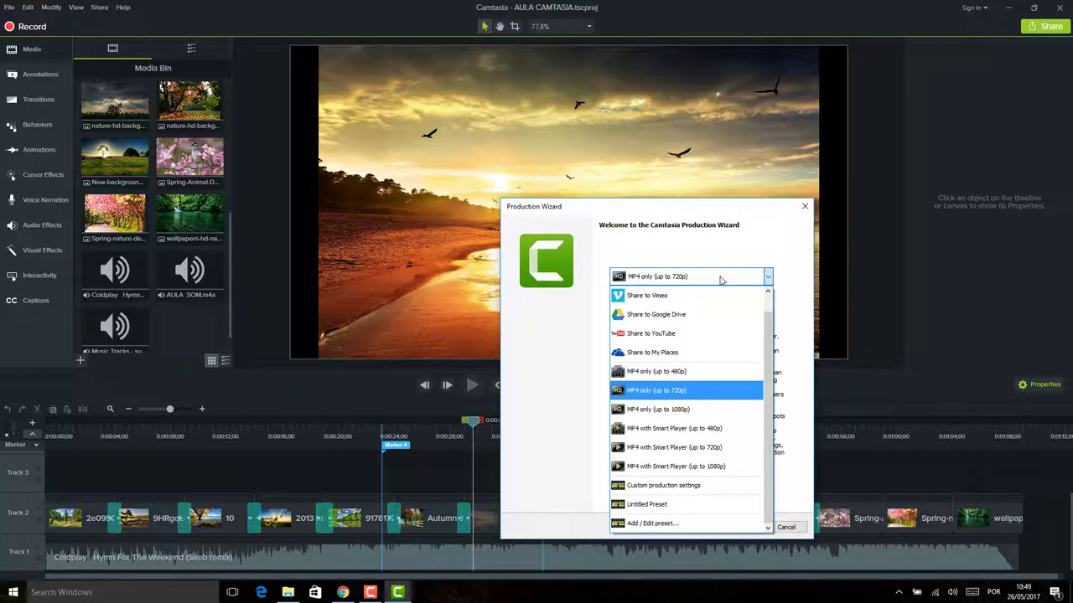
pyautogui.click(715, 410)
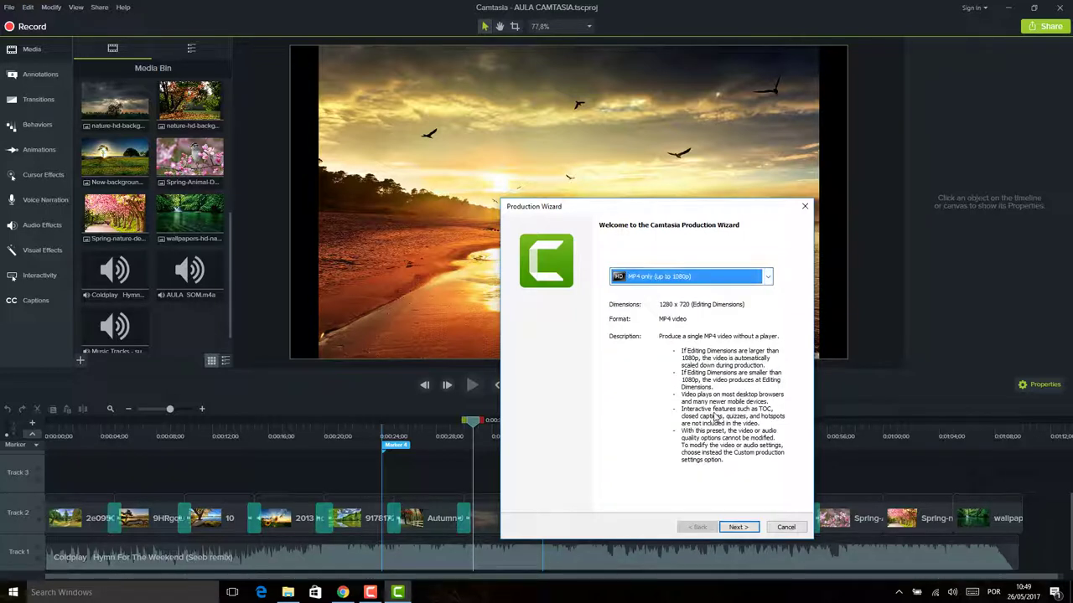
pyautogui.click(706, 278)
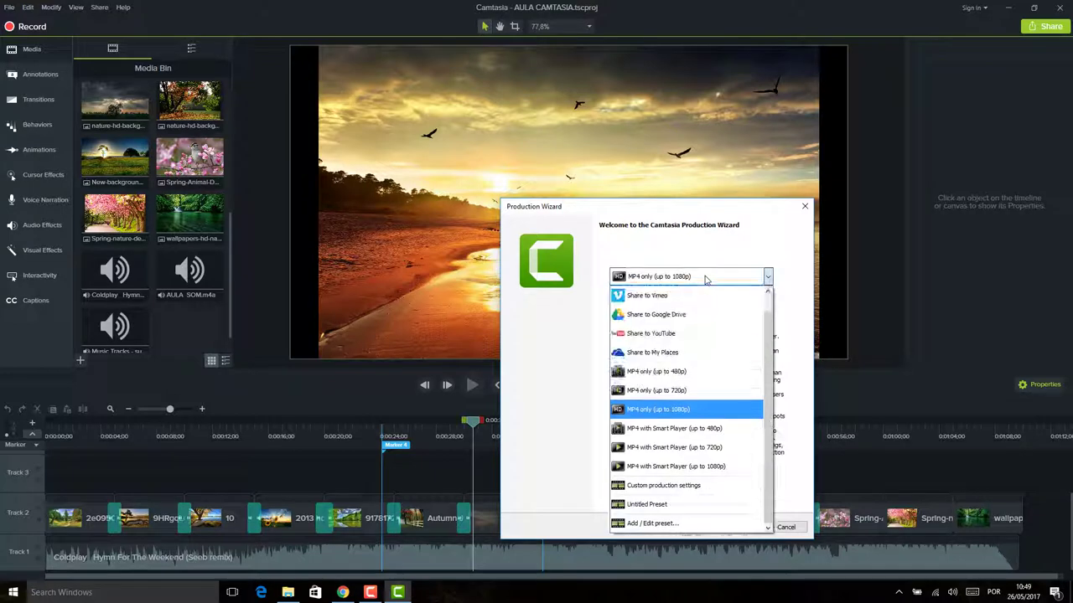
pyautogui.click(744, 429)
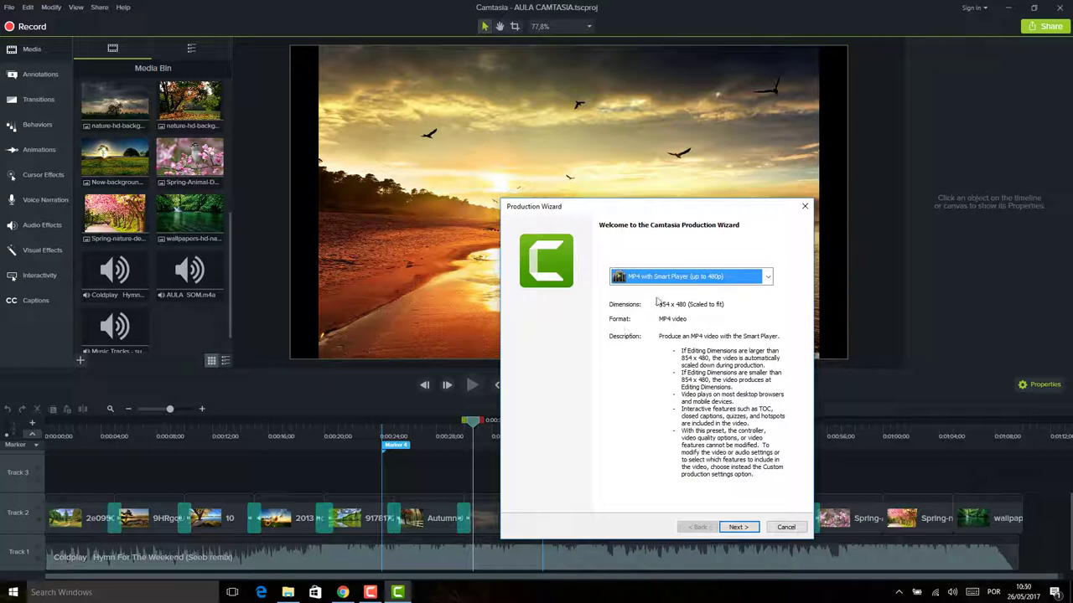
pyautogui.click(733, 275)
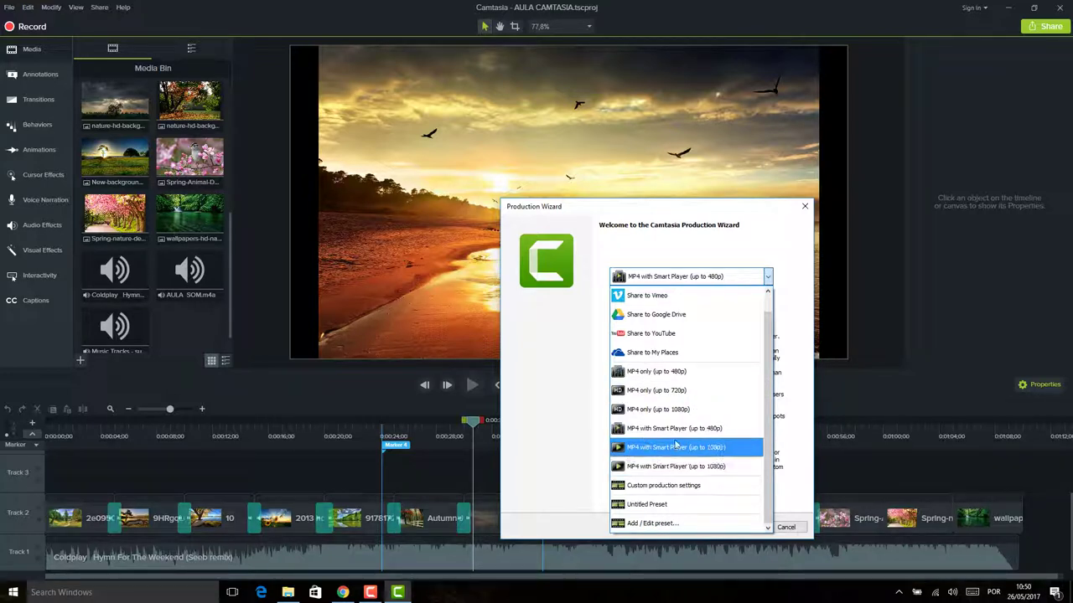
pyautogui.click(674, 447)
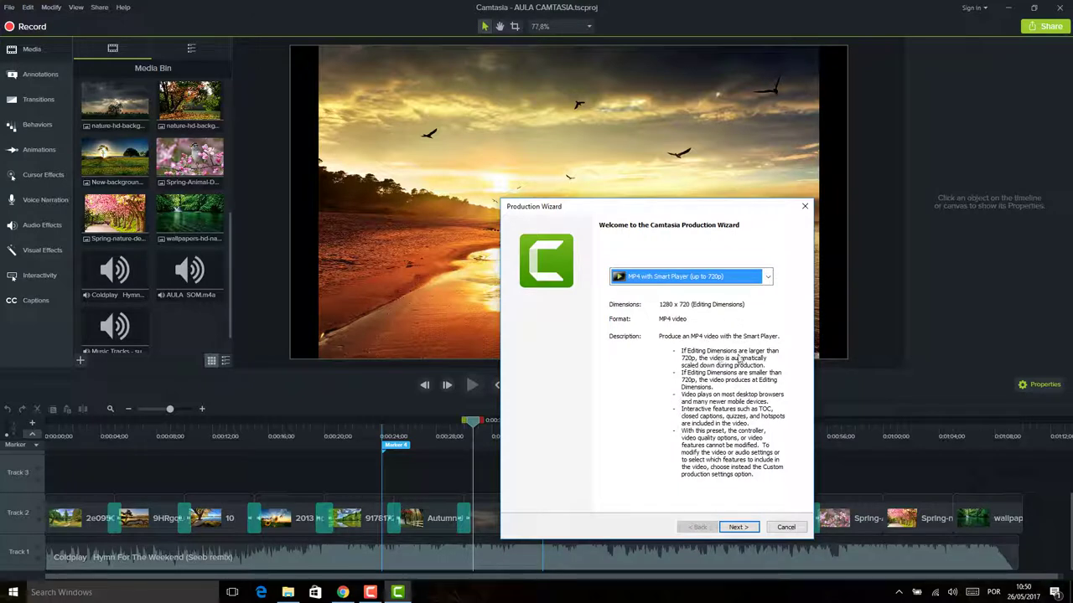
# Choose Custom production settings and continue to the file format selection
pyautogui.click(711, 277)
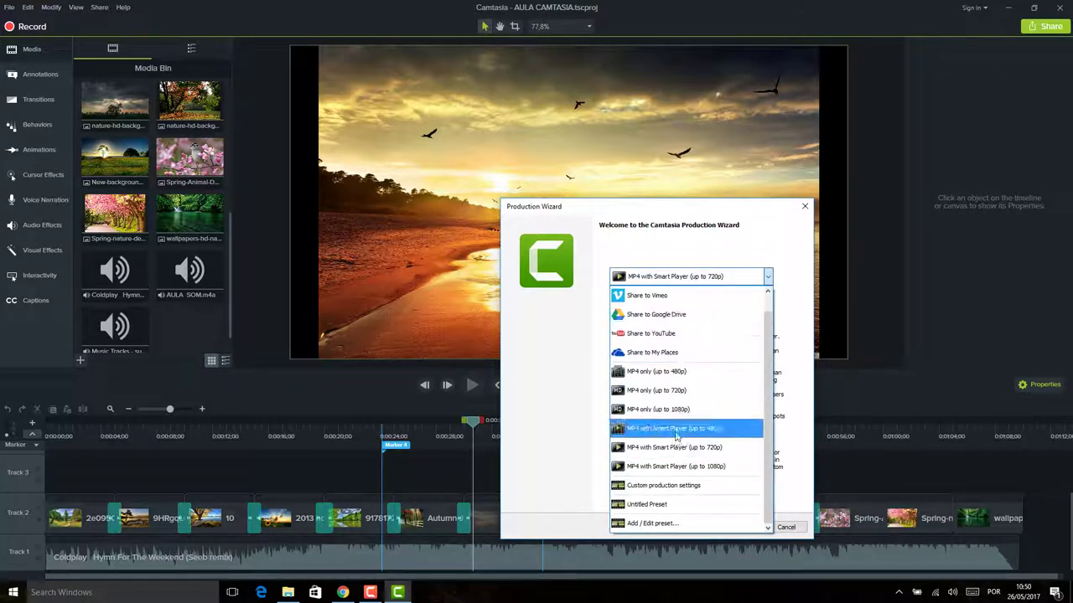
pyautogui.click(726, 486)
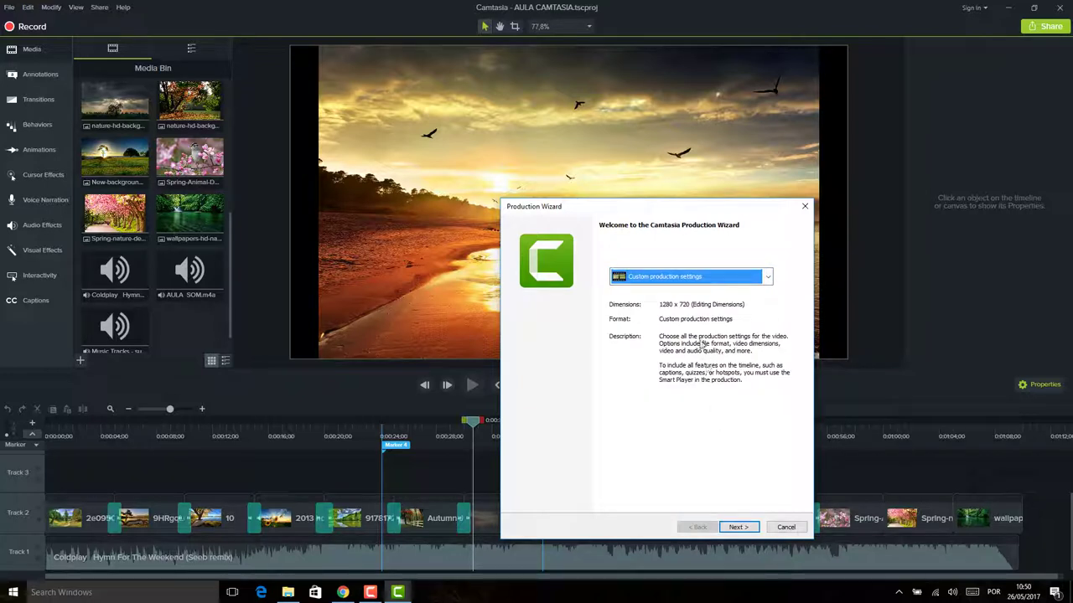
pyautogui.click(737, 526)
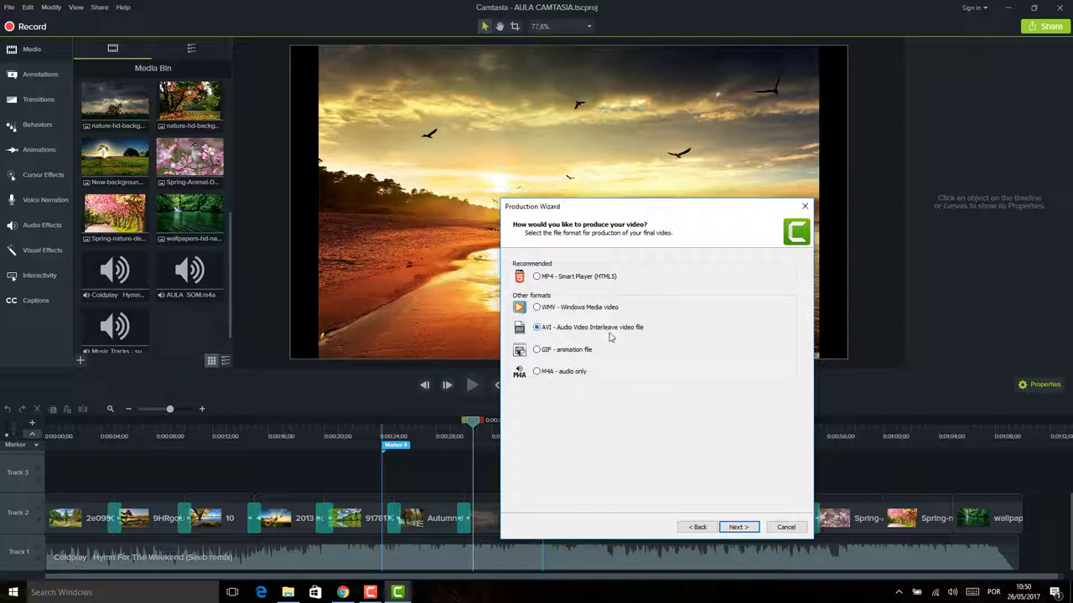
# Try the GIF and WMV output formats, and select MP4 - Smart Player (HTML5) for the production
pyautogui.click(541, 351)
pyautogui.click(540, 310)
pyautogui.moveTo(630, 209); pyautogui.dragTo(616, 195)
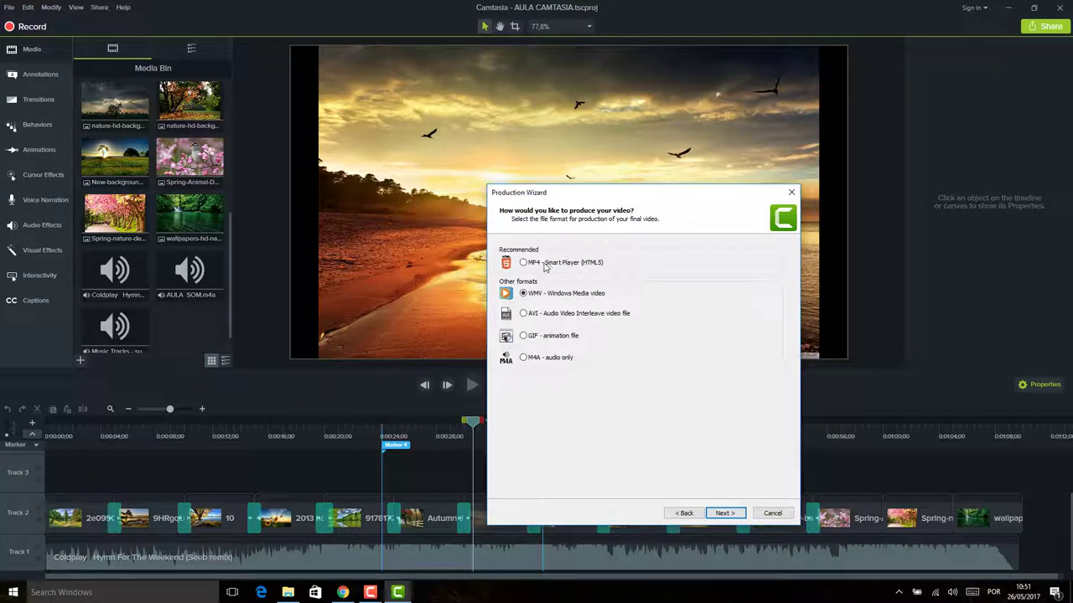
pyautogui.click(545, 264)
pyautogui.click(536, 264)
# Return to the production preset selection and open the manager for adding or editing presets
pyautogui.click(697, 512)
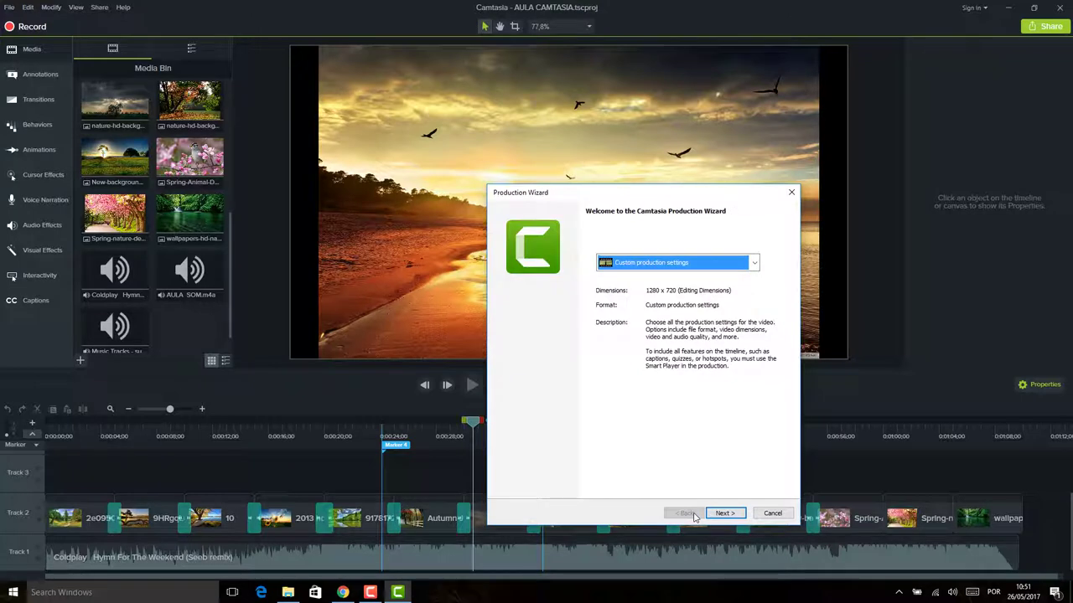
pyautogui.click(679, 264)
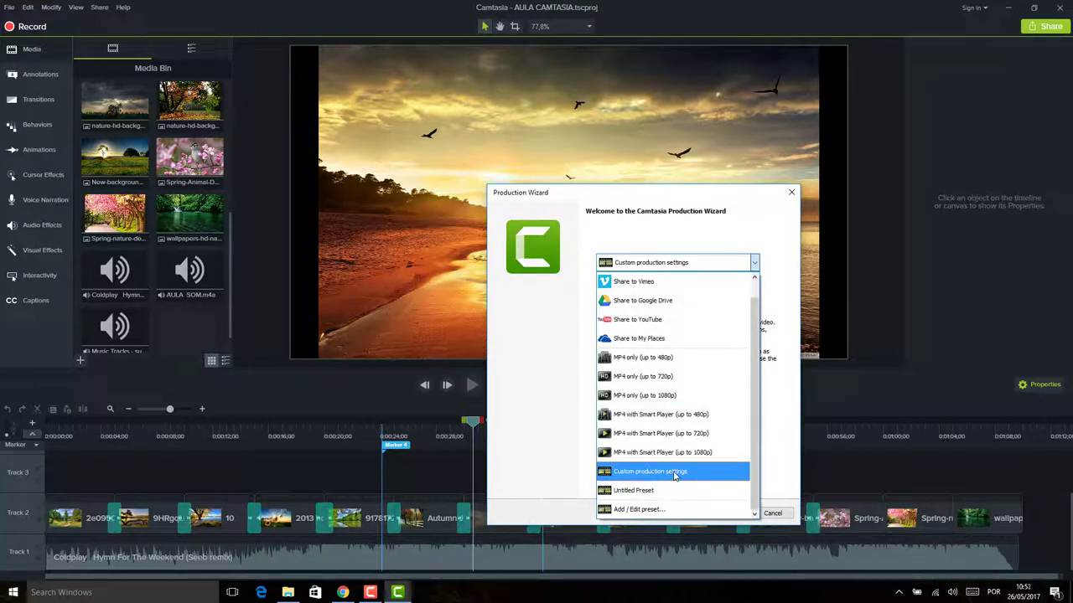
pyautogui.click(657, 509)
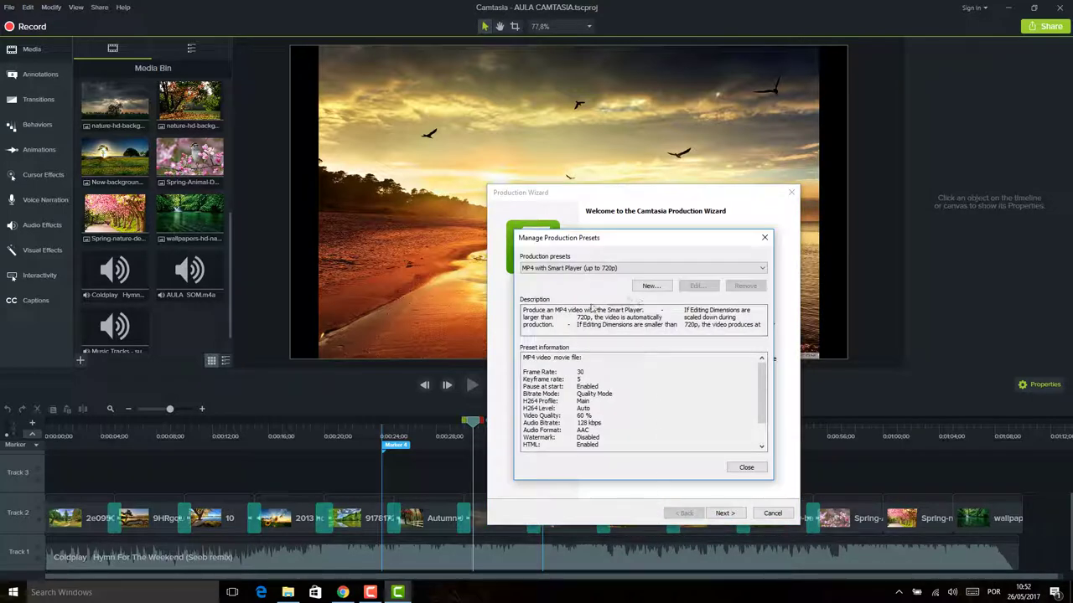
# Examine the settings of the MP4 with Smart Player (up to 480p) and MP4 only (up to 720p) presets, including video quality, and close the manager
pyautogui.click(617, 269)
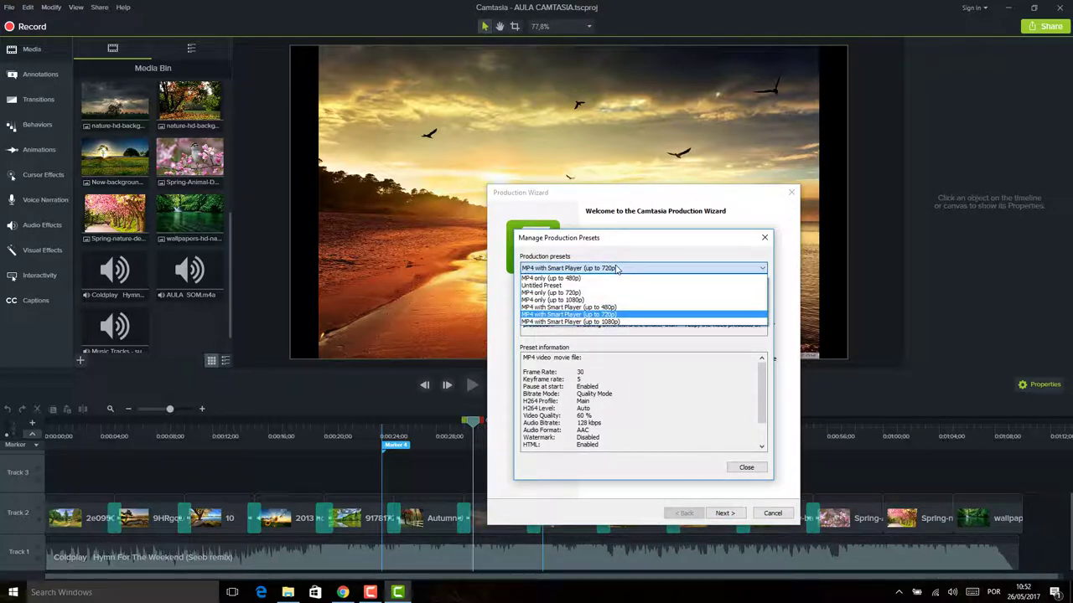
pyautogui.click(573, 306)
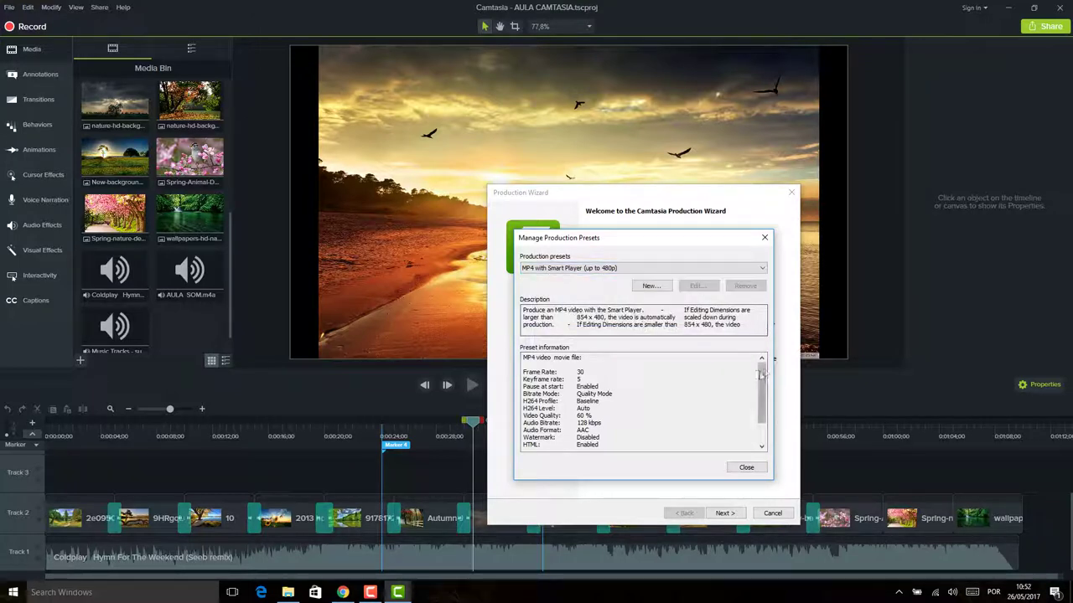
pyautogui.moveTo(759, 375)
pyautogui.mouseDown()
pyautogui.moveTo(767, 429)
pyautogui.moveTo(769, 385)
pyautogui.mouseUp()
pyautogui.moveTo(543, 394); pyautogui.dragTo(614, 394)
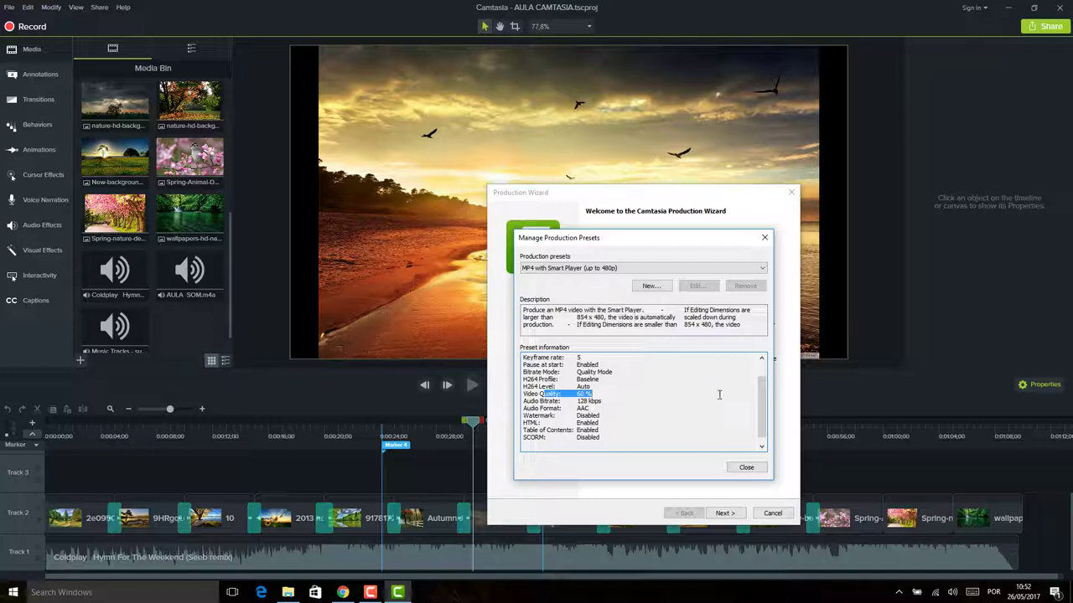
pyautogui.click(712, 268)
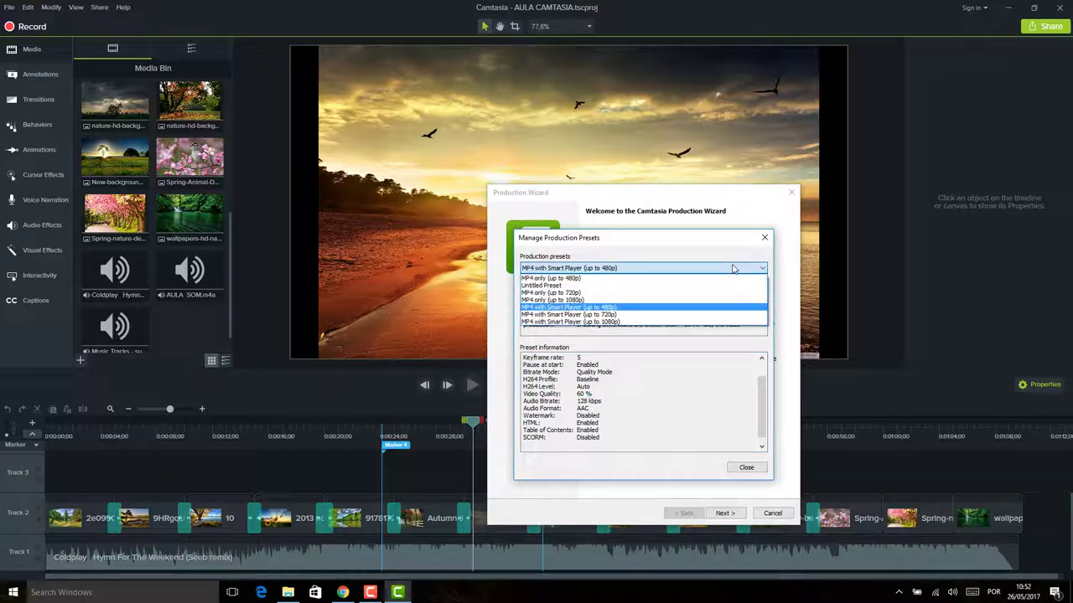
pyautogui.click(694, 292)
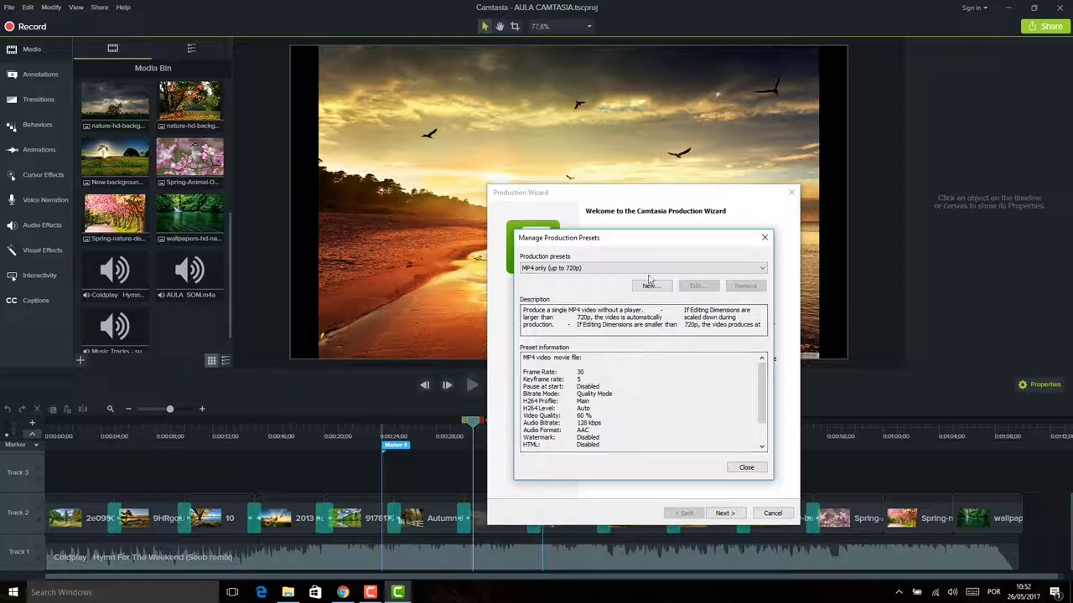
pyautogui.click(745, 467)
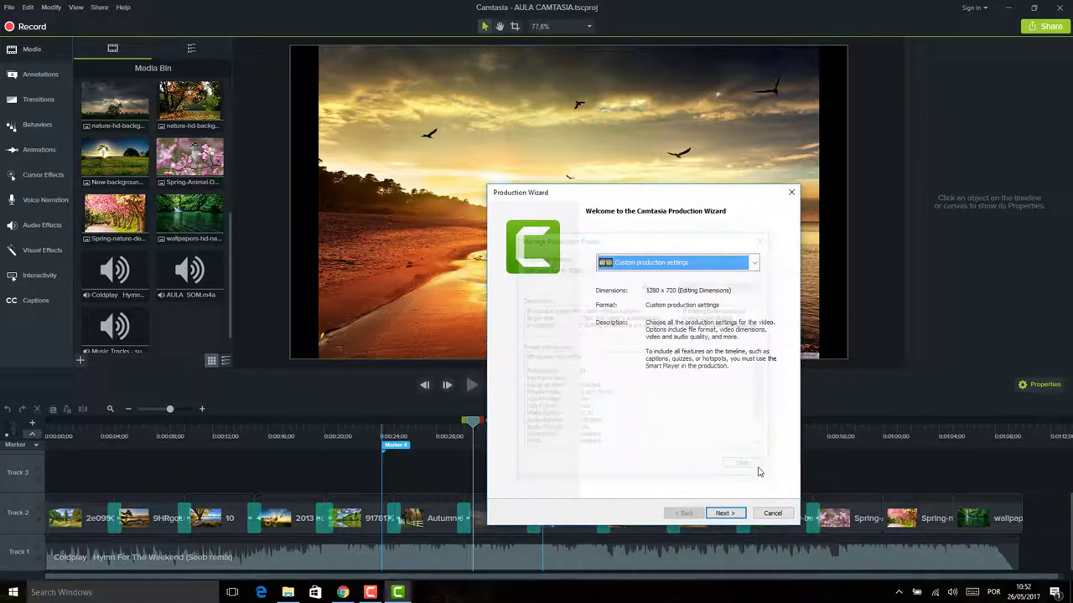
# Choose the MP4 only (up to 720p) preset and continue to the file name and folder settings despite the unsupported marker TOC
pyautogui.click(721, 262)
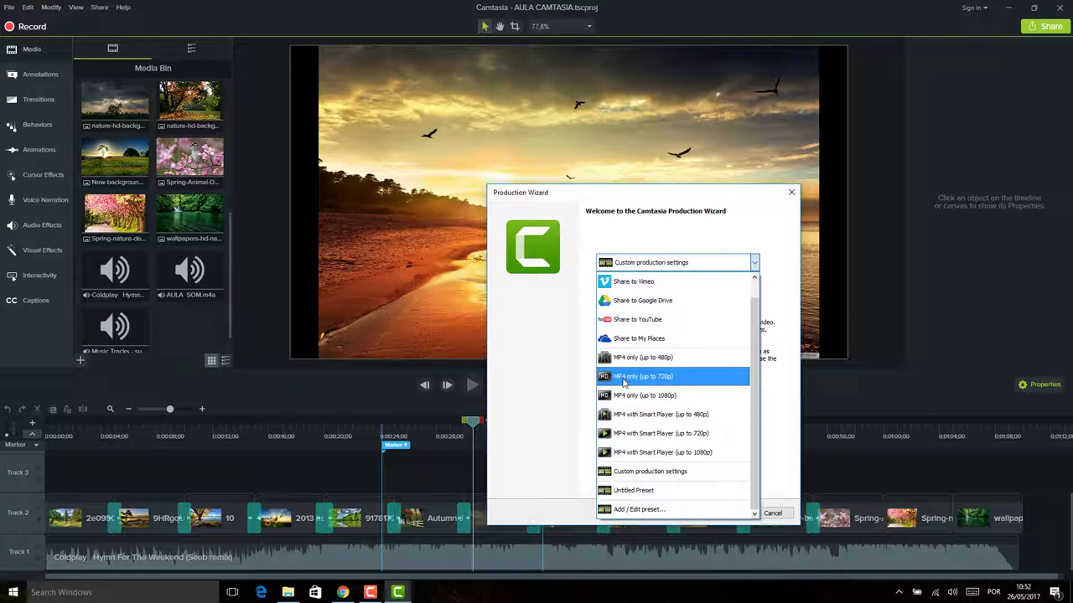
pyautogui.click(632, 379)
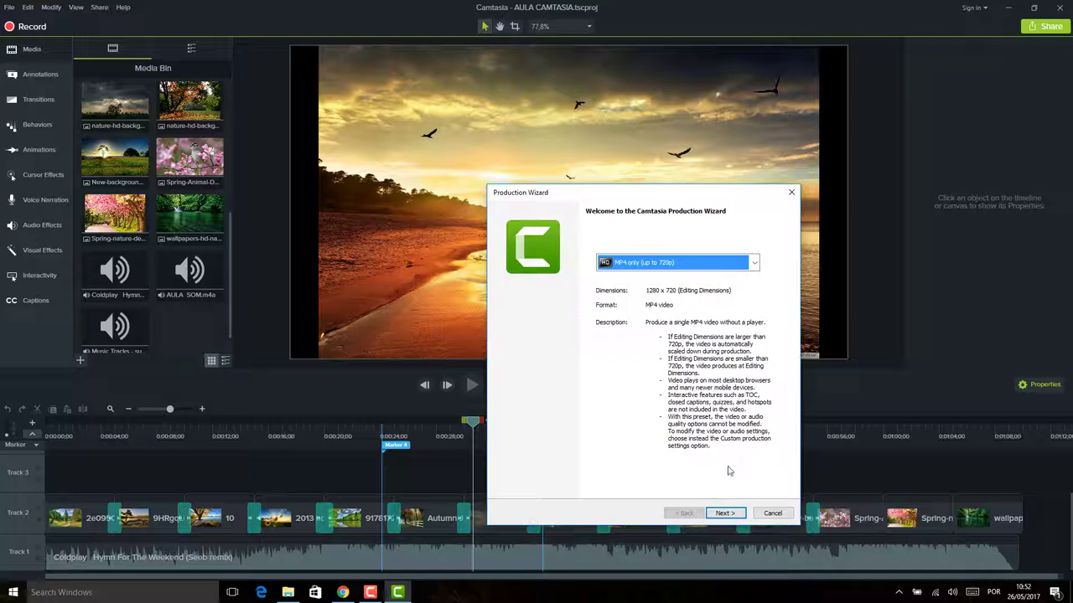
pyautogui.click(725, 514)
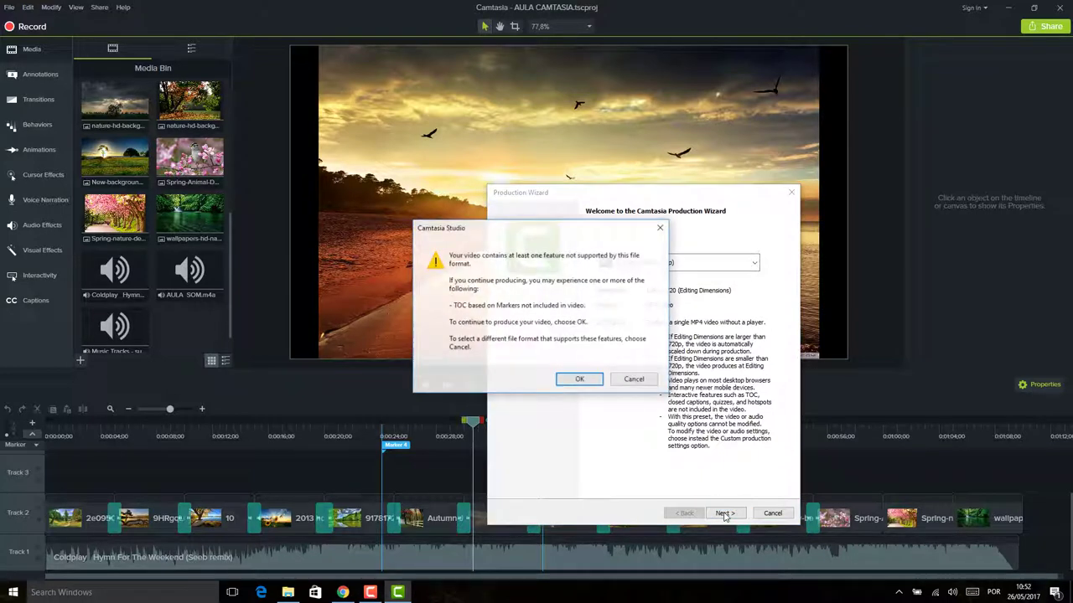
pyautogui.click(579, 380)
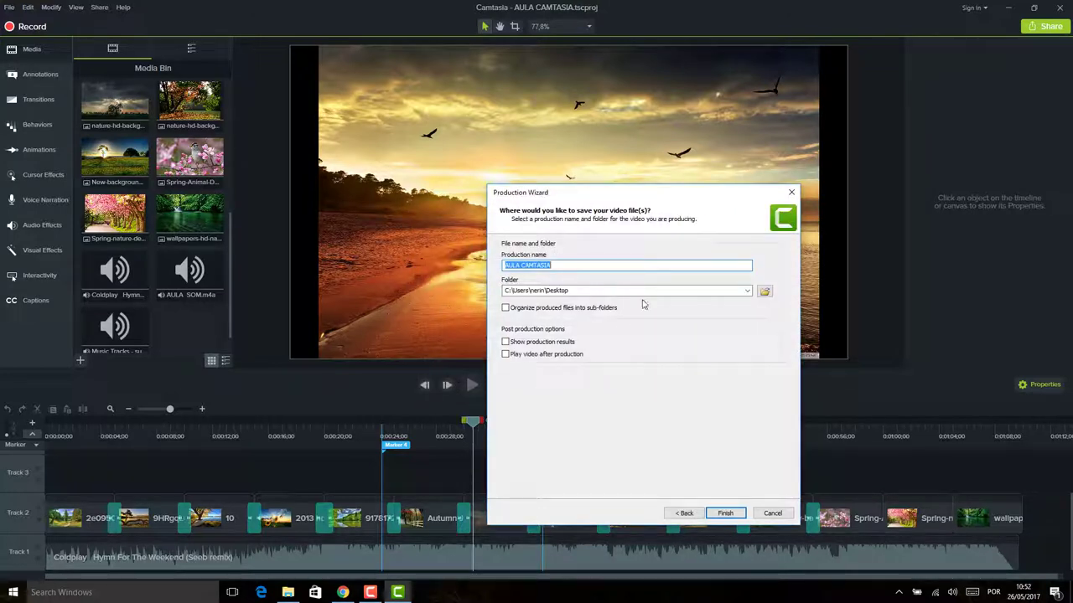
# Name the production AULA TESTE
pyautogui.click(600, 264)
pyautogui.moveTo(600, 264); pyautogui.dragTo(492, 248)
pyautogui.write('TESTE')
# Set the Desktop as the destination for AULA TESTE.mp4 and produce the video
pyautogui.click(764, 291)
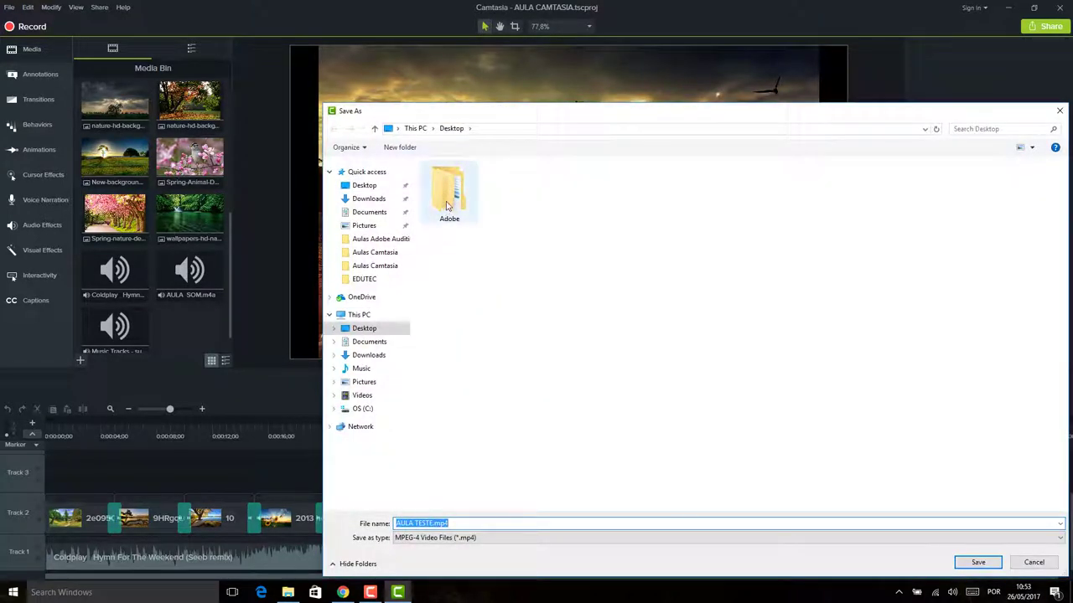
pyautogui.click(372, 327)
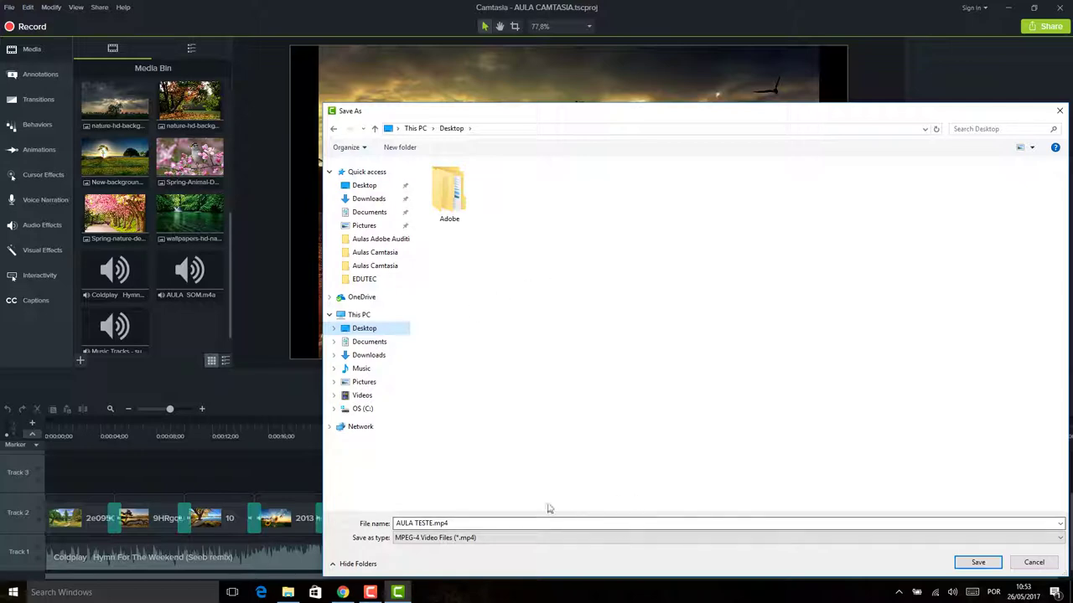
pyautogui.click(465, 520)
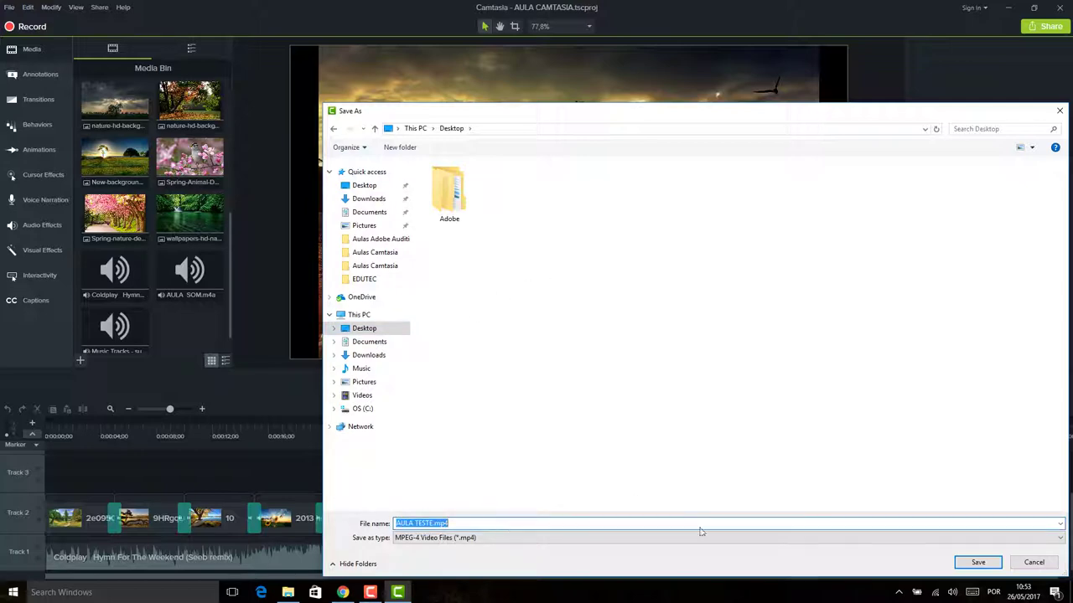
pyautogui.click(978, 562)
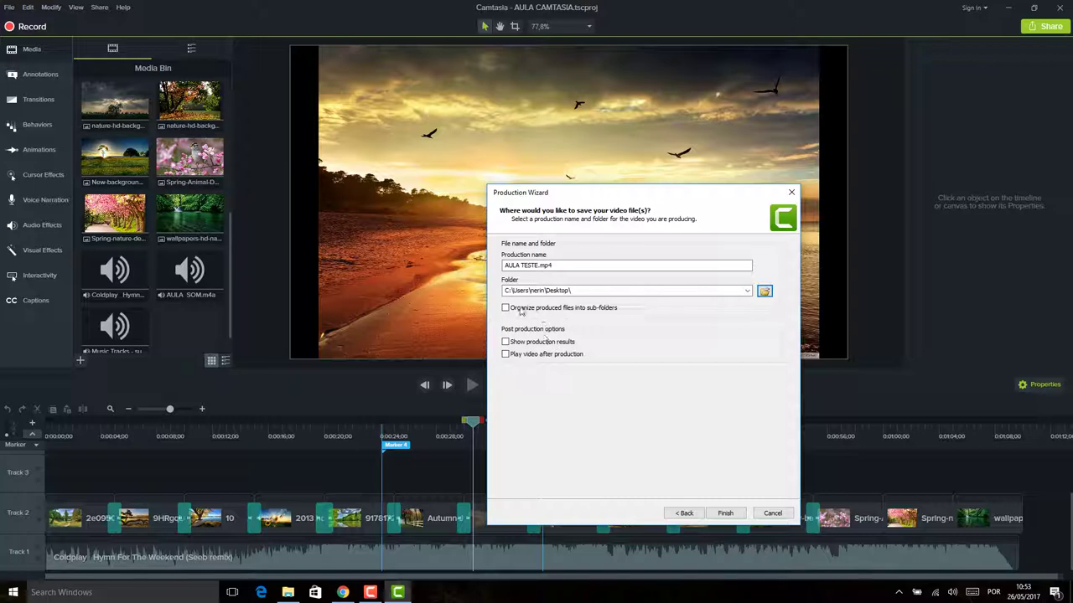
pyautogui.click(725, 513)
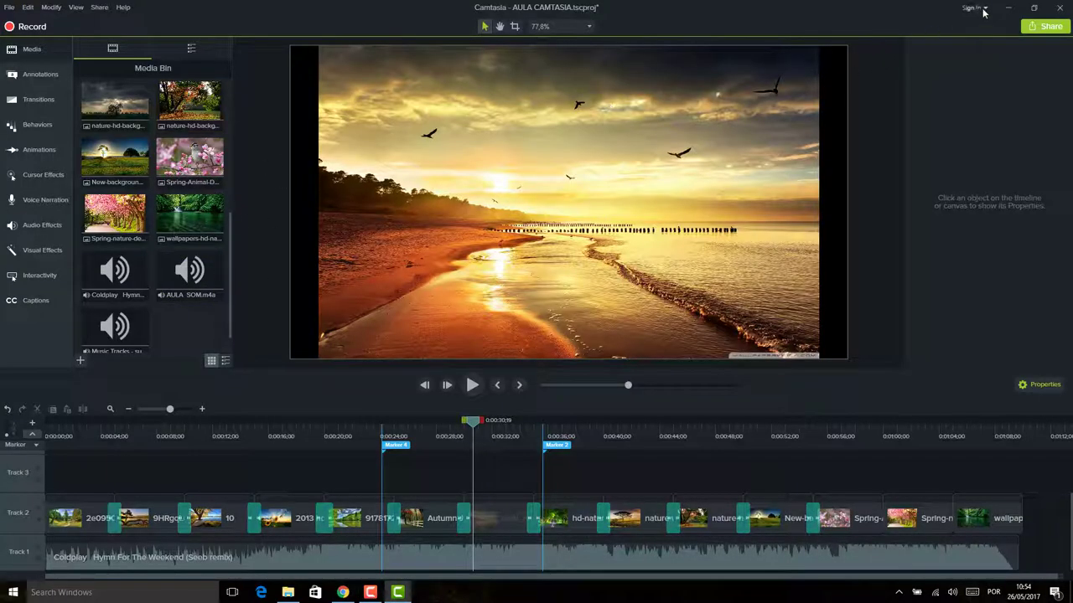
# Switch to the Windows desktop, play the exported AULA TESTE.mp4 to check it, and close the video player
pyautogui.rightClick(765, 592)
pyautogui.click(849, 522)
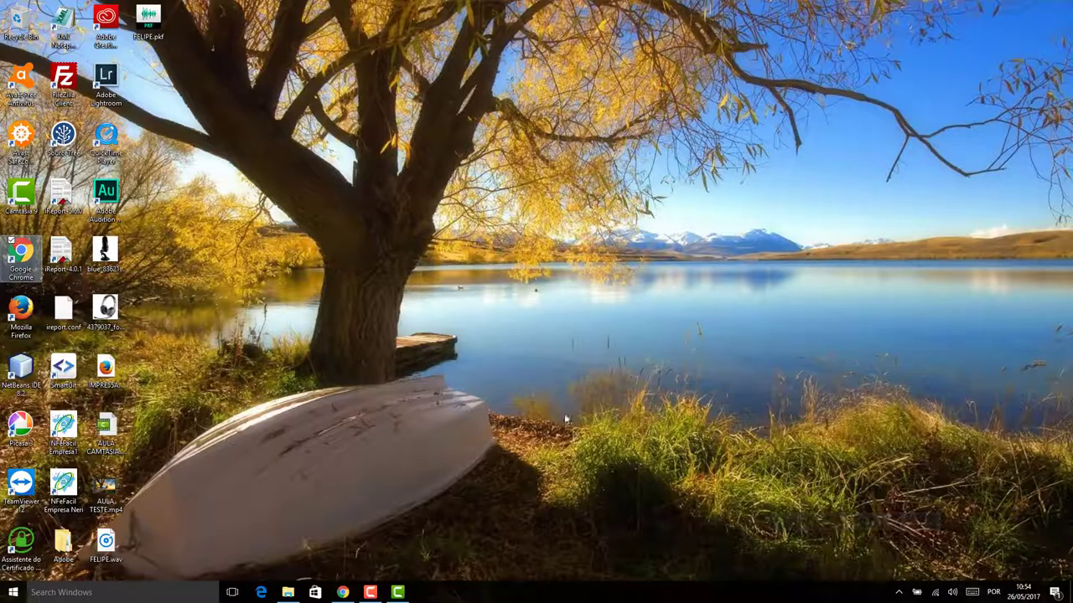
pyautogui.click(115, 416)
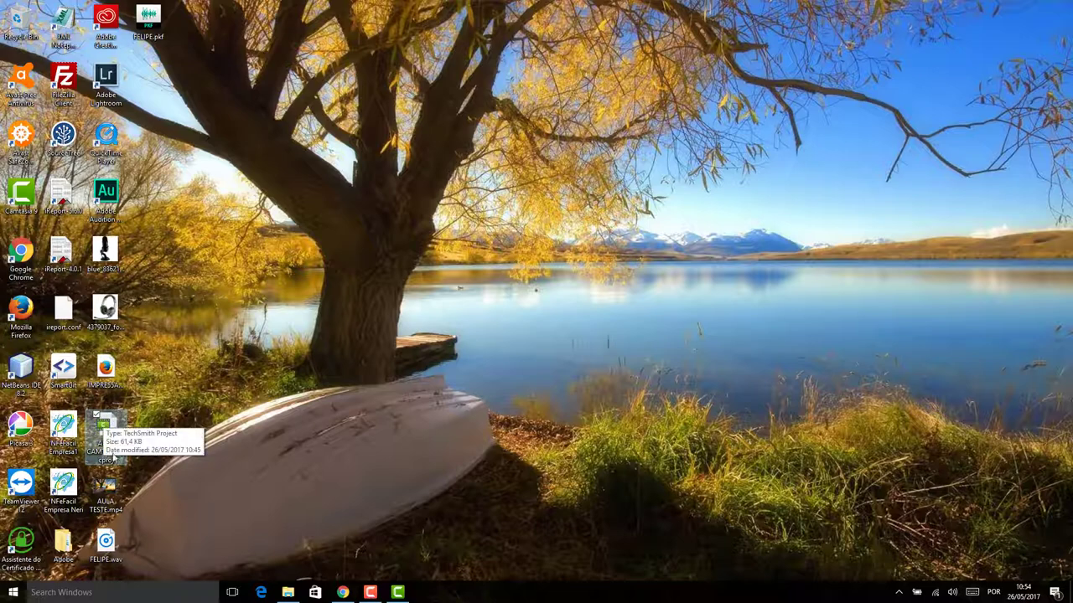
pyautogui.click(106, 486)
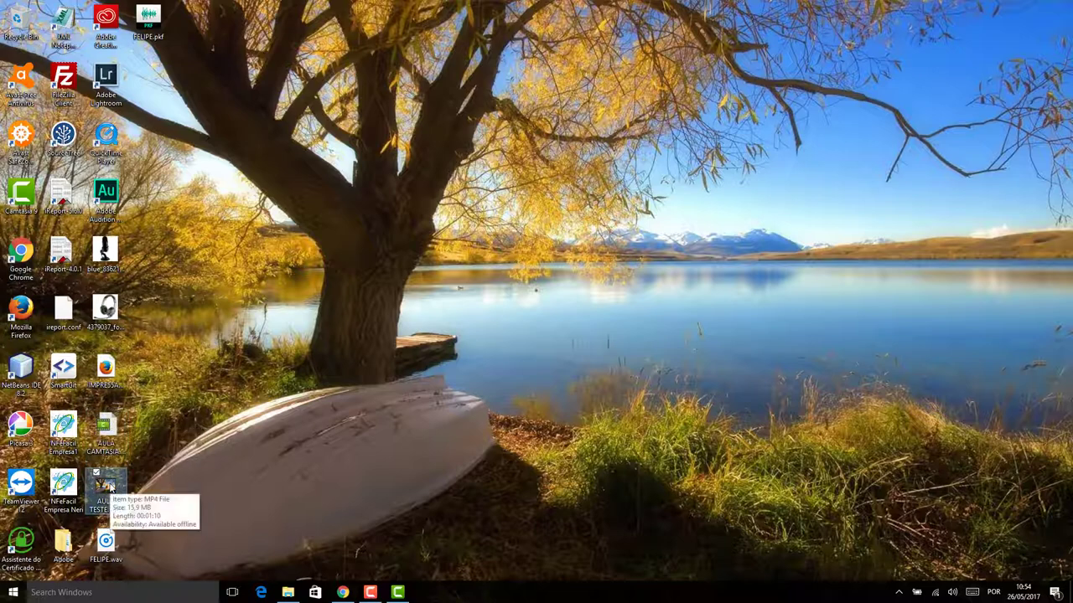
pyautogui.doubleClick(107, 486)
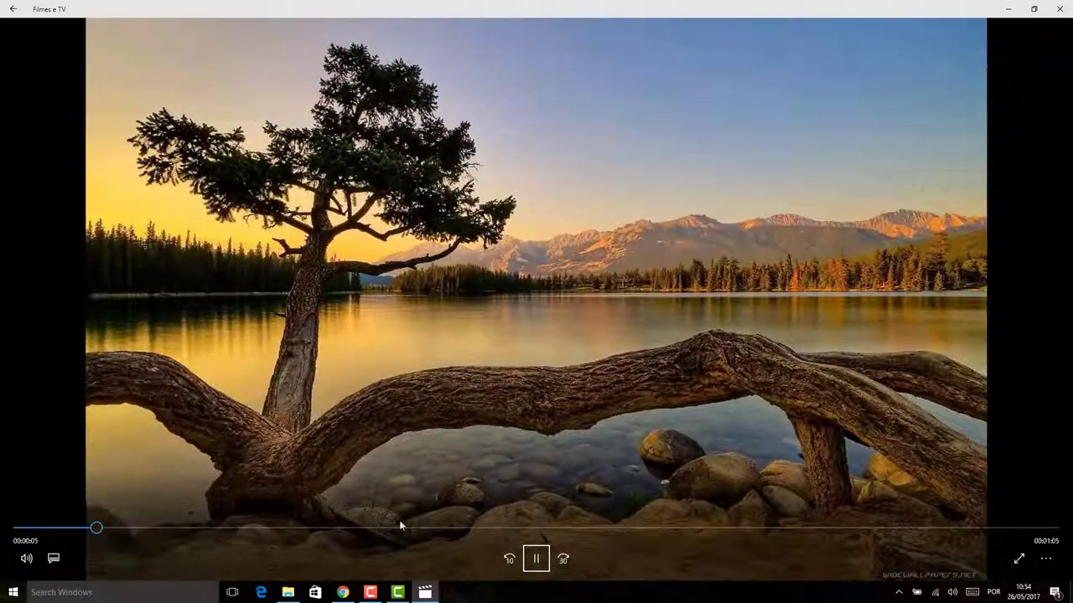
pyautogui.click(536, 559)
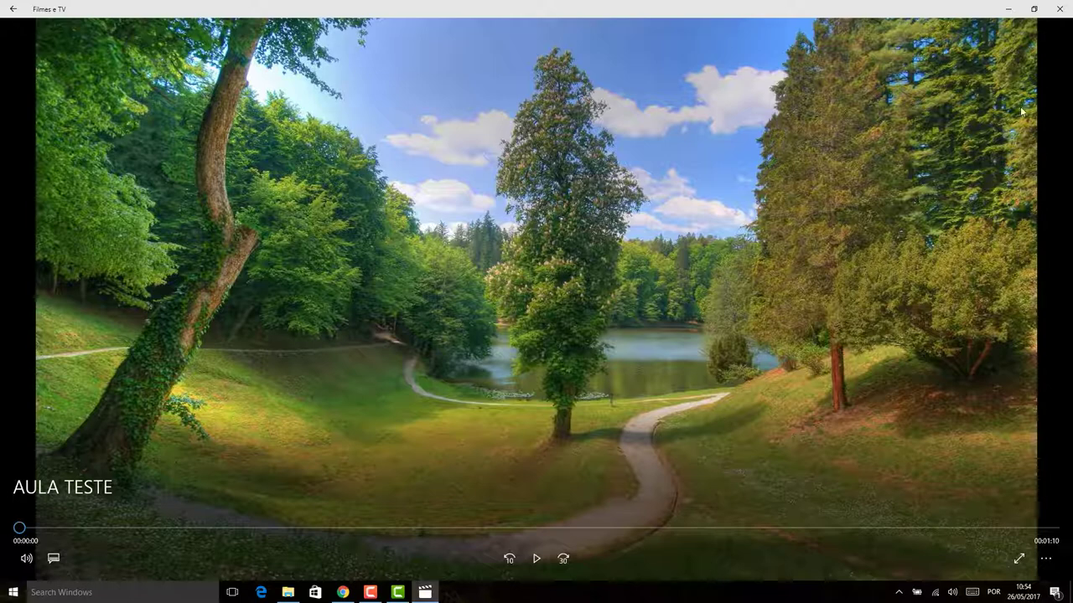
pyautogui.click(1059, 9)
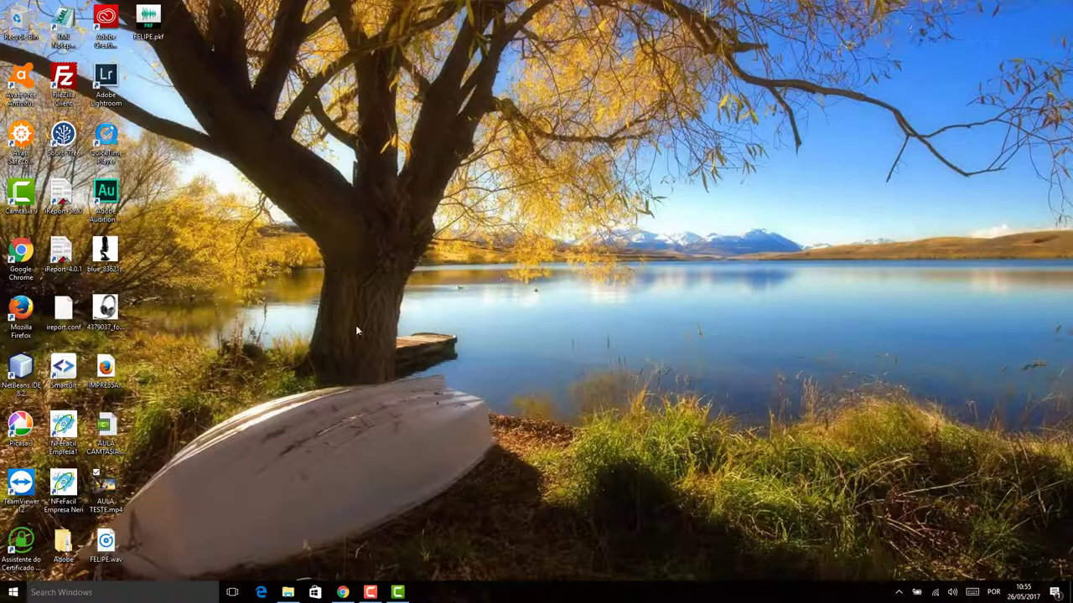
# Inspect the file properties of AULA TESTE.mp4, including its size and location, and close them without changes
pyautogui.rightClick(117, 490)
pyautogui.click(107, 496)
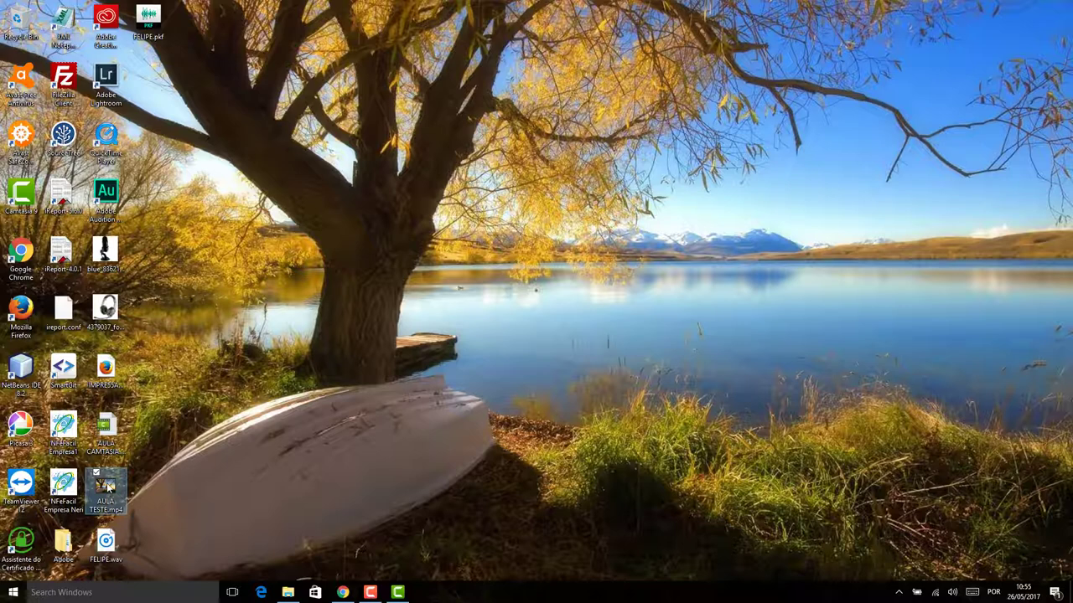
pyautogui.rightClick(108, 496)
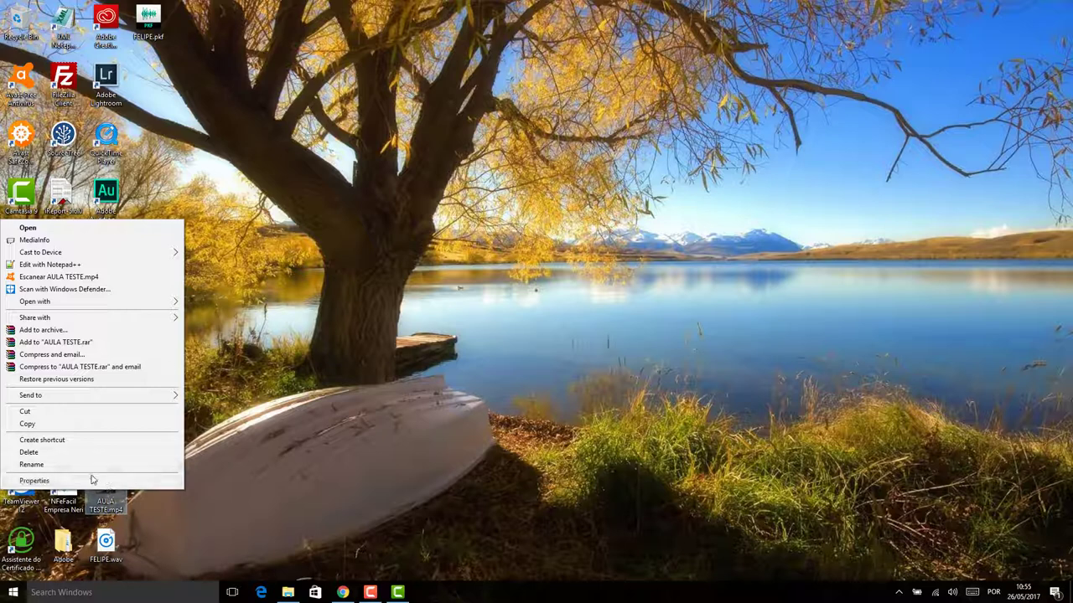
pyautogui.click(93, 480)
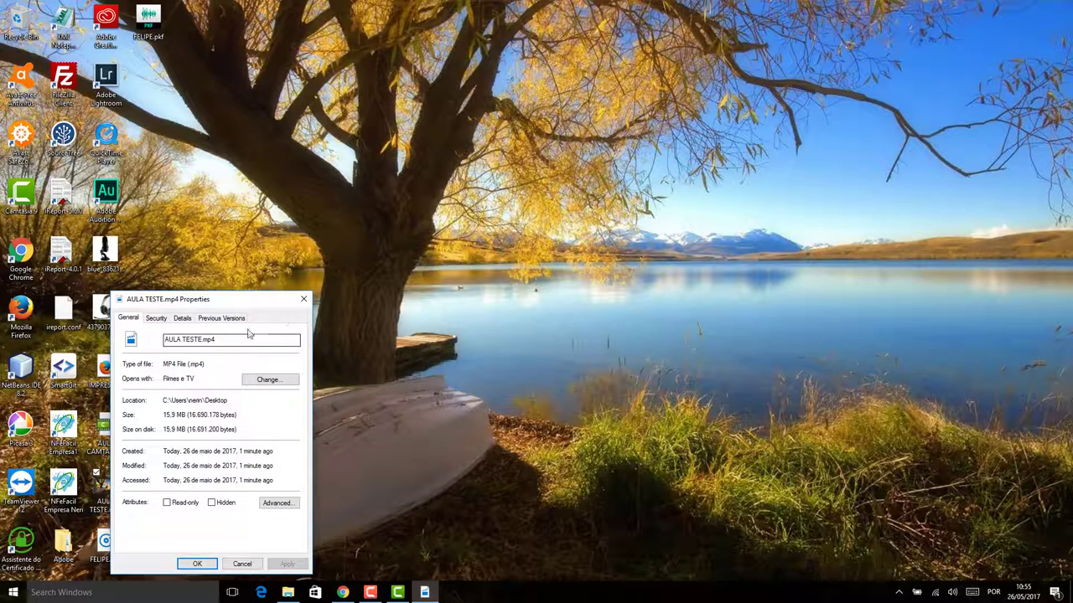
pyautogui.click(224, 401)
pyautogui.click(242, 564)
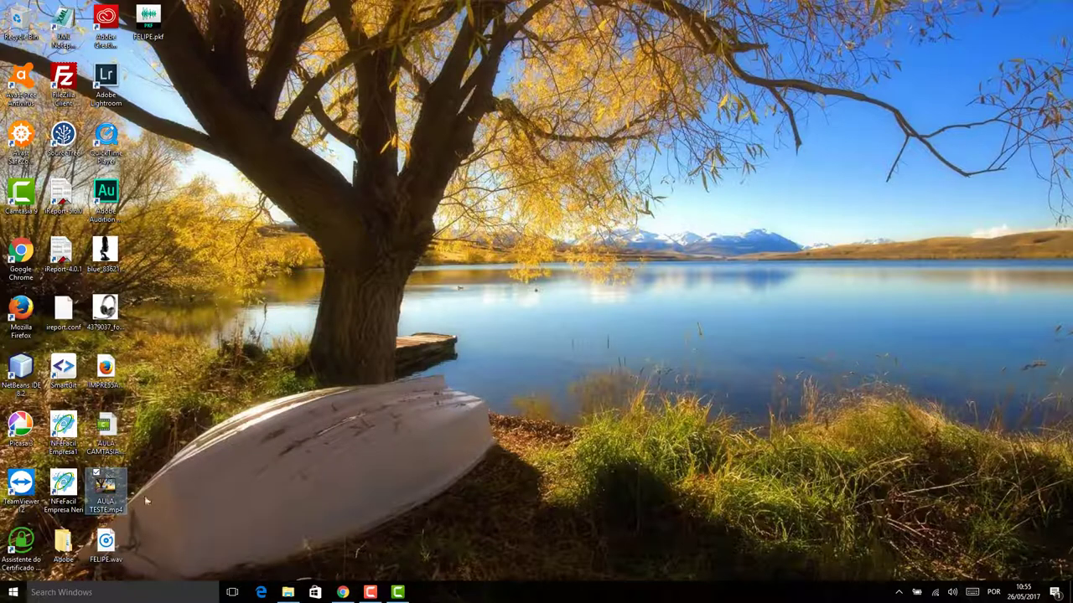
# Switch back to Camtasia, review the production presets for sharing to a local file, and cancel the wizard
pyautogui.click(396, 592)
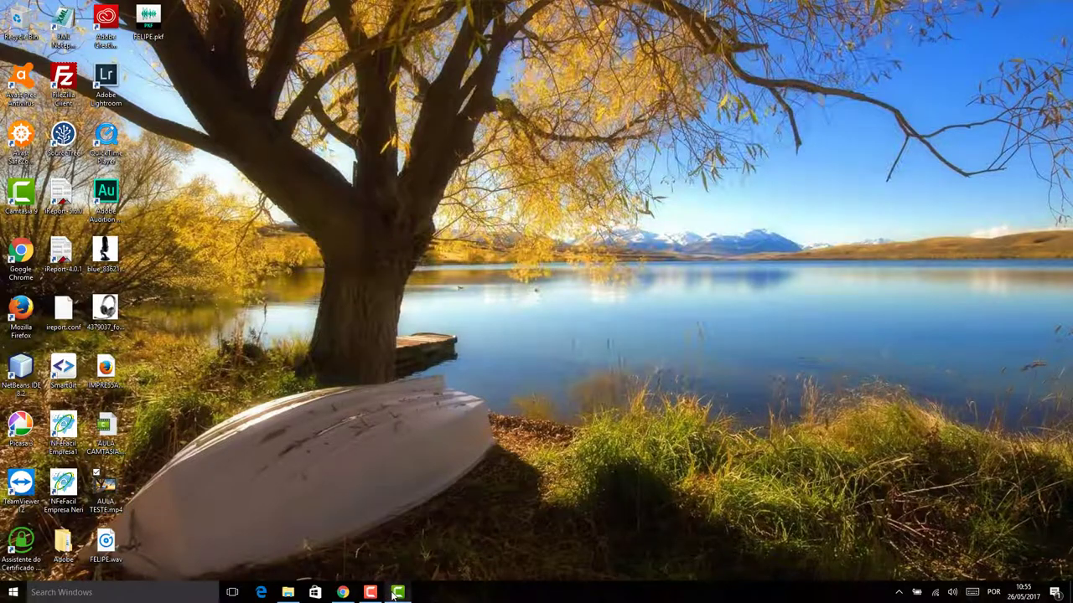
pyautogui.click(158, 436)
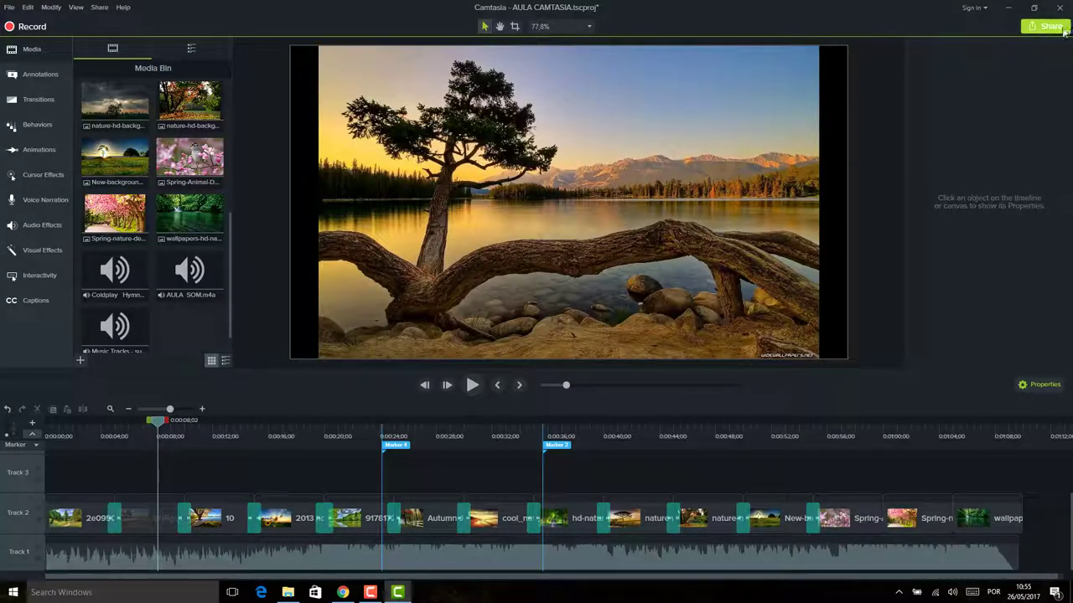
pyautogui.click(1060, 29)
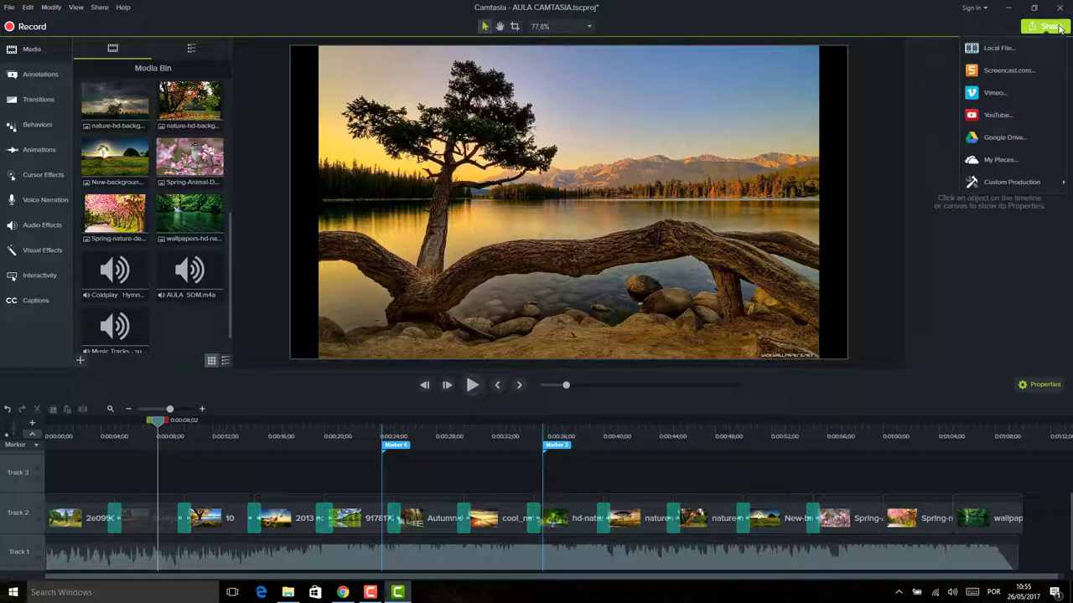
pyautogui.click(997, 48)
pyautogui.click(595, 197)
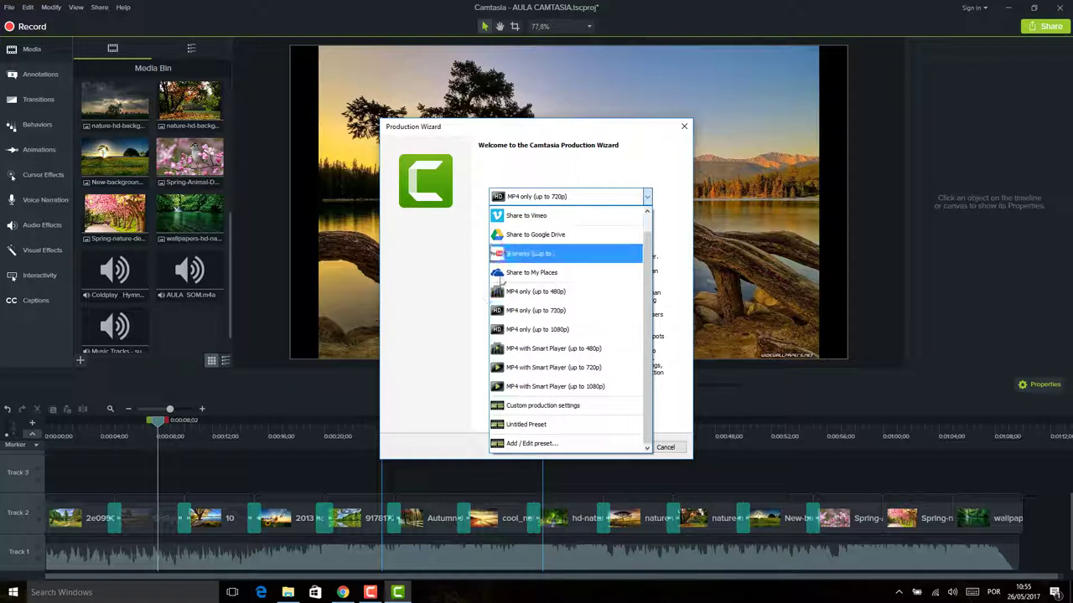
pyautogui.click(547, 235)
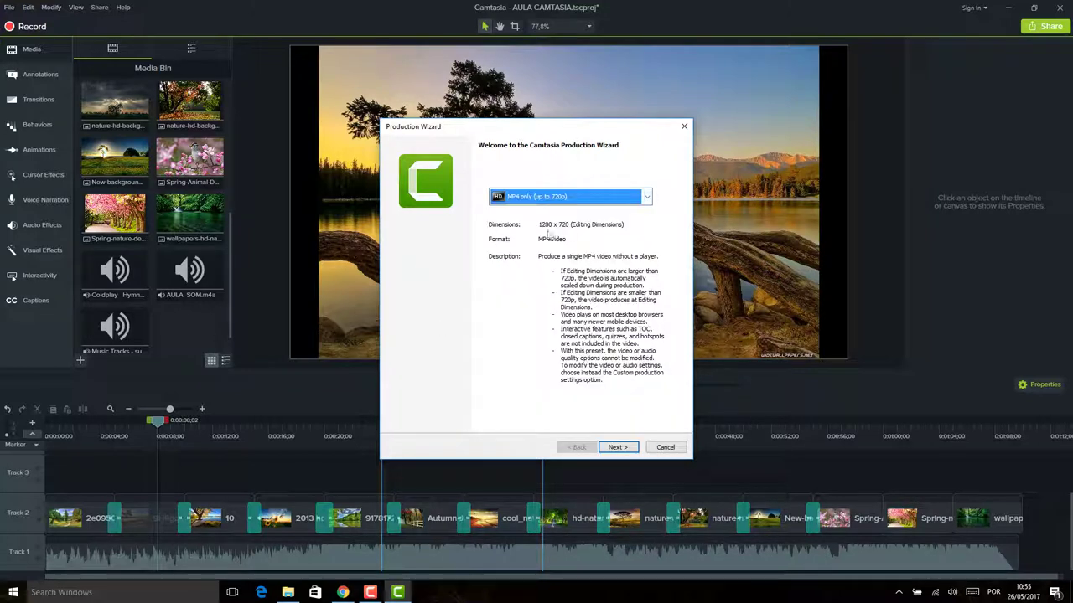
pyautogui.click(664, 447)
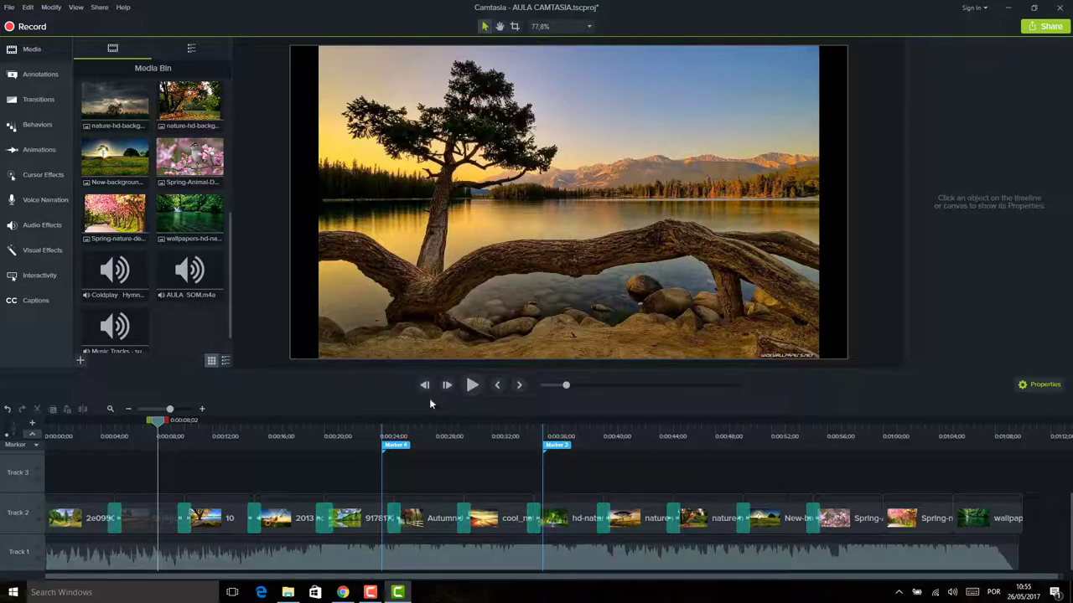
# Move the playhead to about 0:00:19;05 on the timeline to view that part of the slideshow
pyautogui.click(404, 431)
pyautogui.click(314, 434)
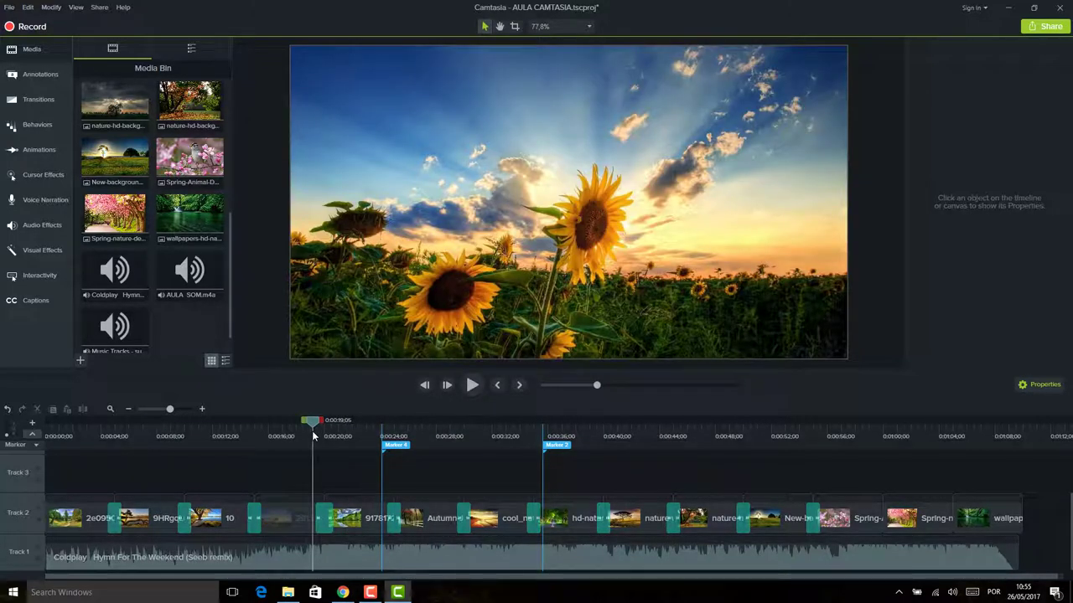